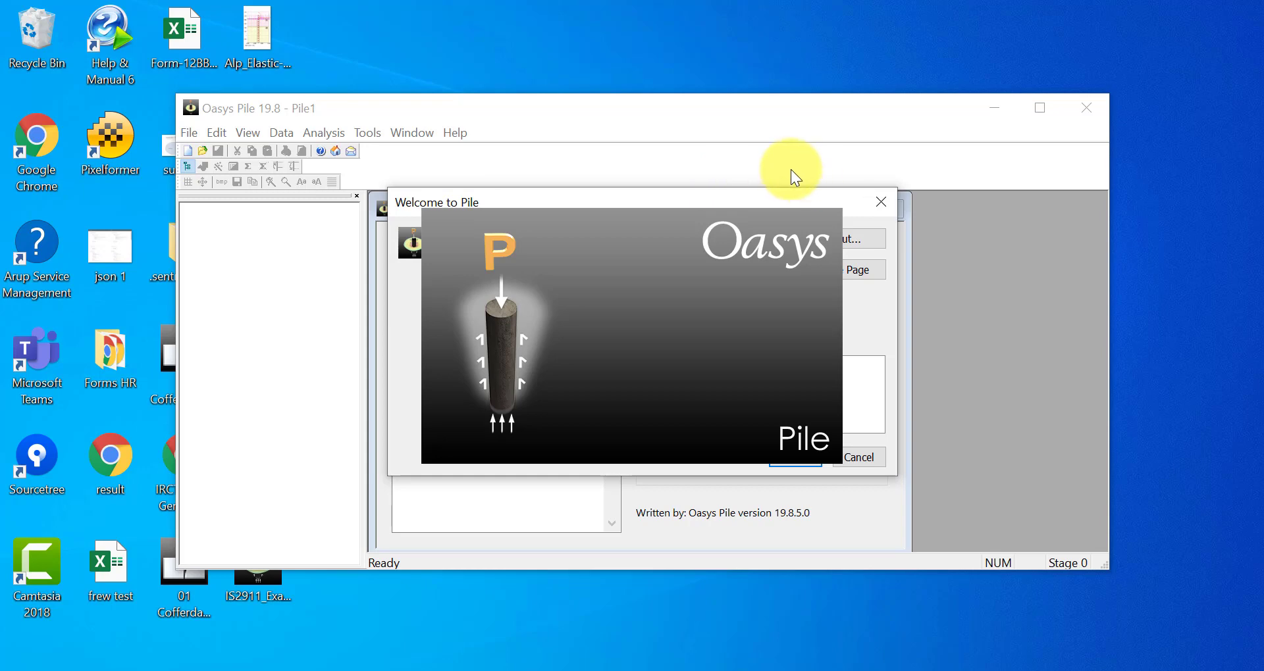
Dismiss the welcome dialog and maximize the program window
left_click(879, 202)
left_click(1038, 112)
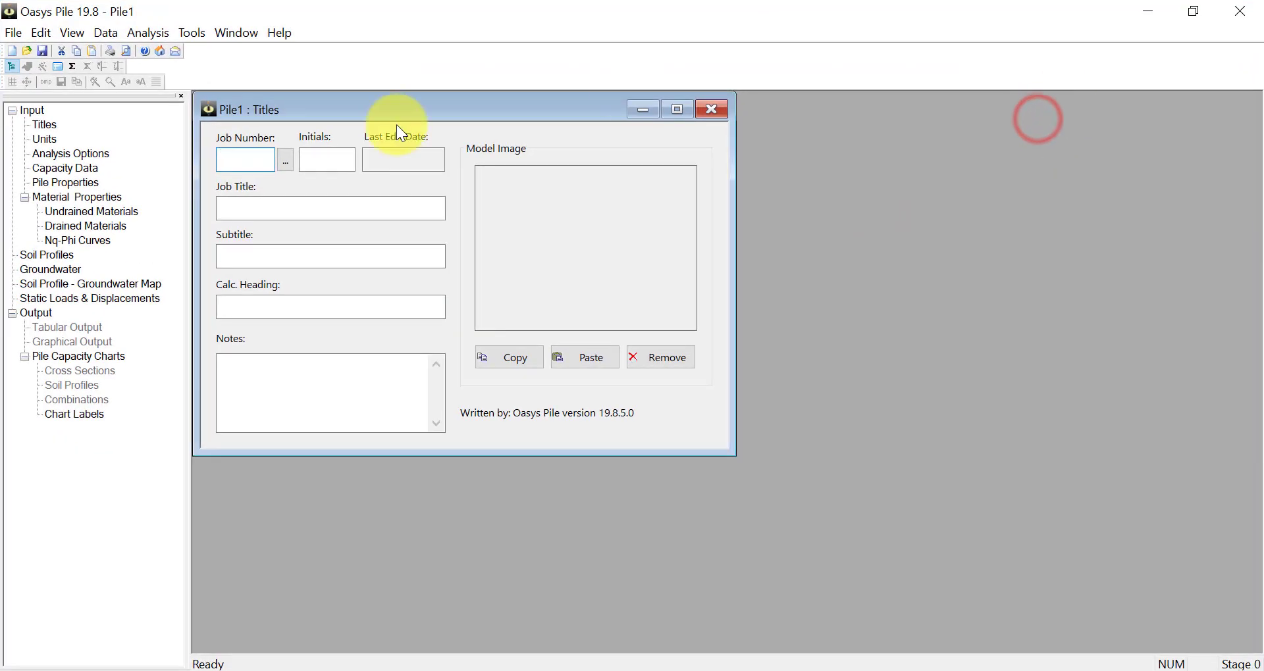
Enter job number 9221 and the author's initials in the titles of the new pile file
left_click(239, 160)
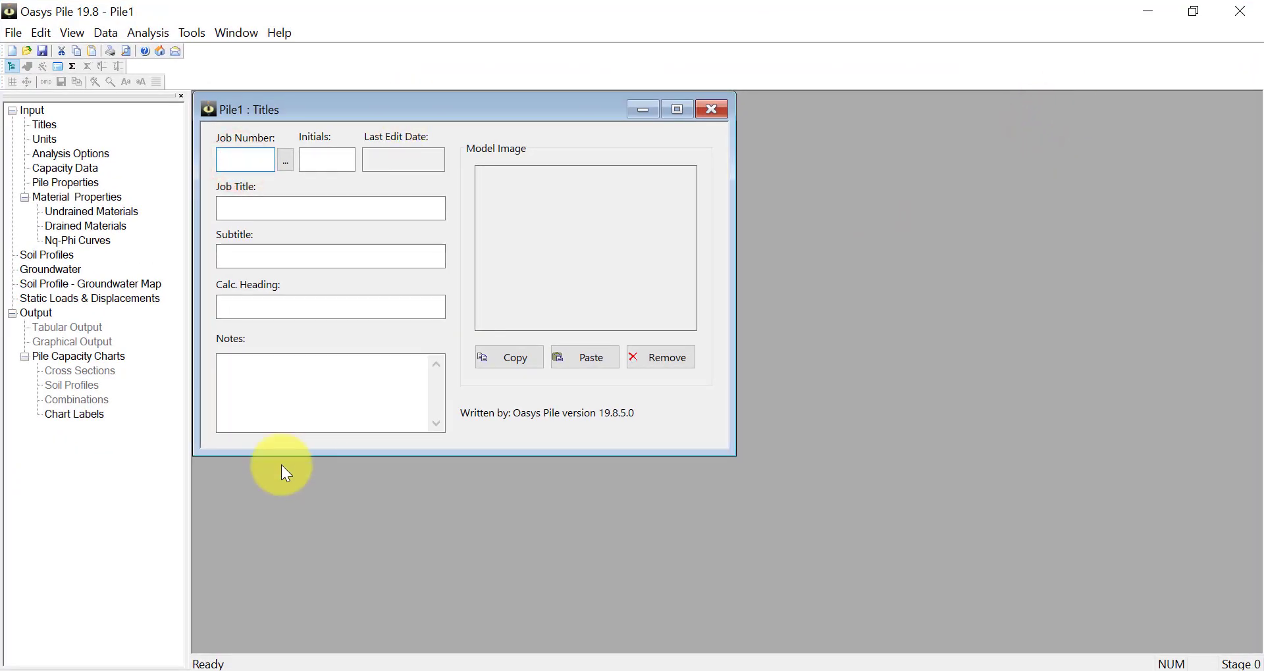
type("9221")
left_click(316, 158)
type("JJ")
Enter the job title "IS 2911 Tutorial Example" and the subtitle "Pile: IS 2911 Tutorial Example", leaving the calculation heading empty
left_click(269, 219)
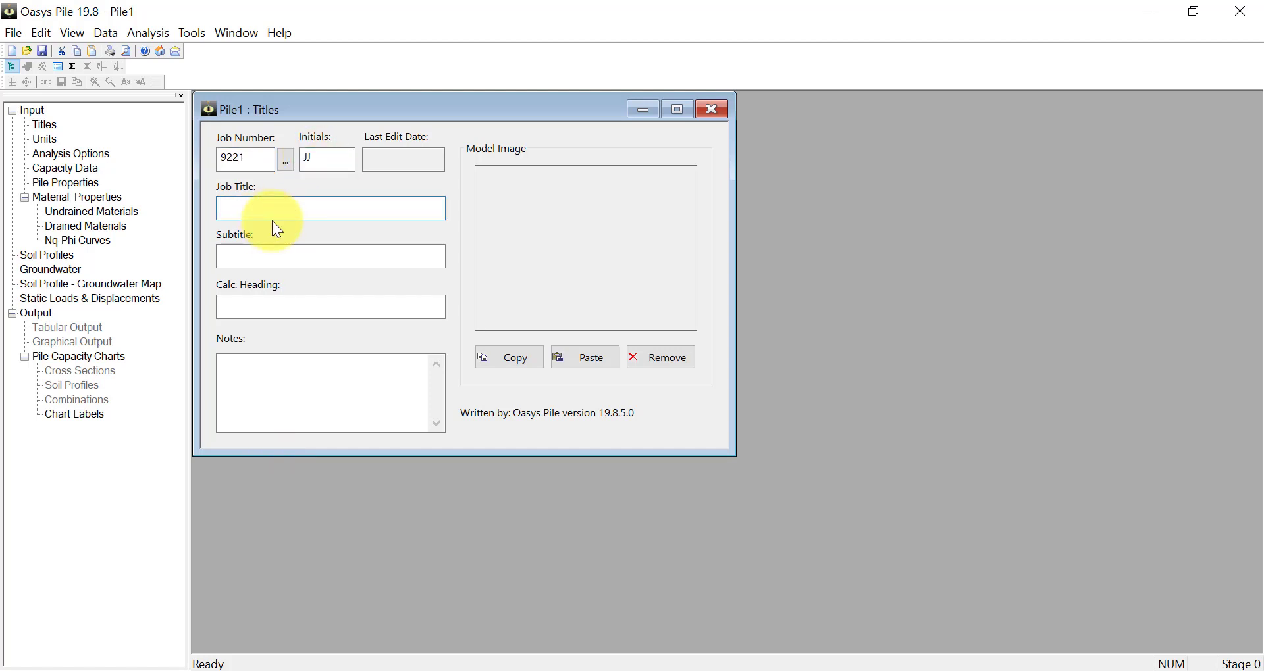
type("IS 2911 Tutorial Example")
key("Tab")
type("Pile: IS 2911 Tutorial Example")
key("Tab")
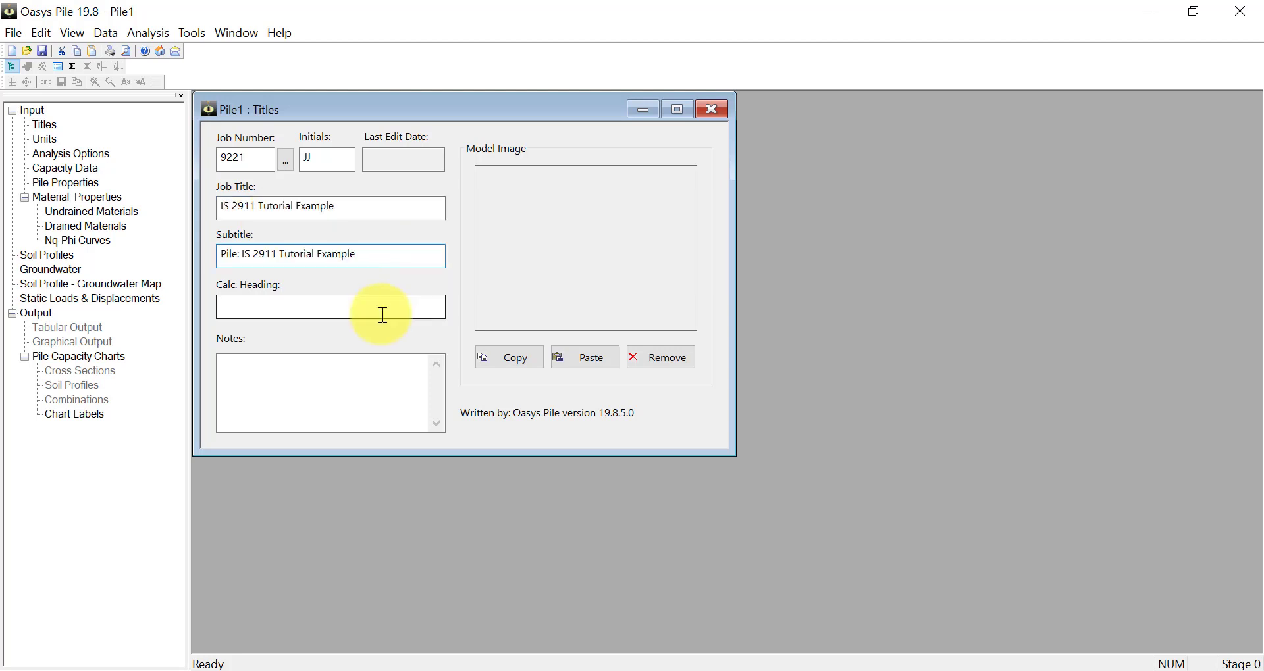
left_click(336, 295)
left_click(354, 319)
left_click(354, 304)
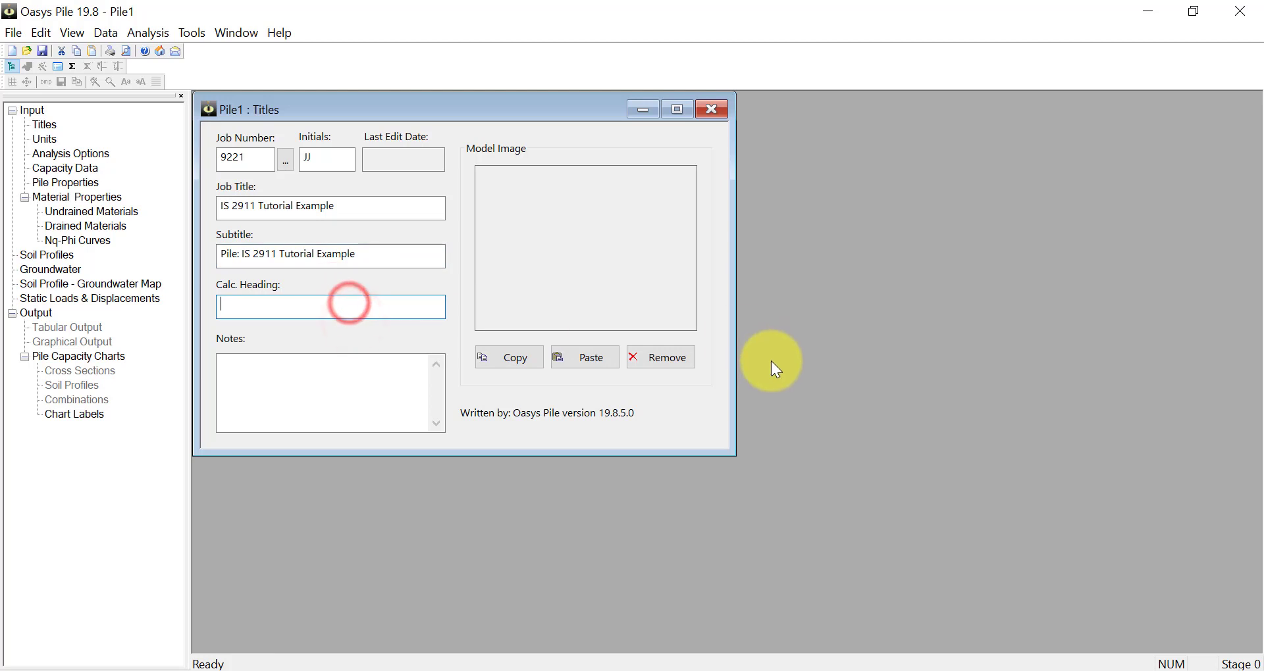
Check the project units and accept mm, kN, m, kg and kPa
double_click(44, 139)
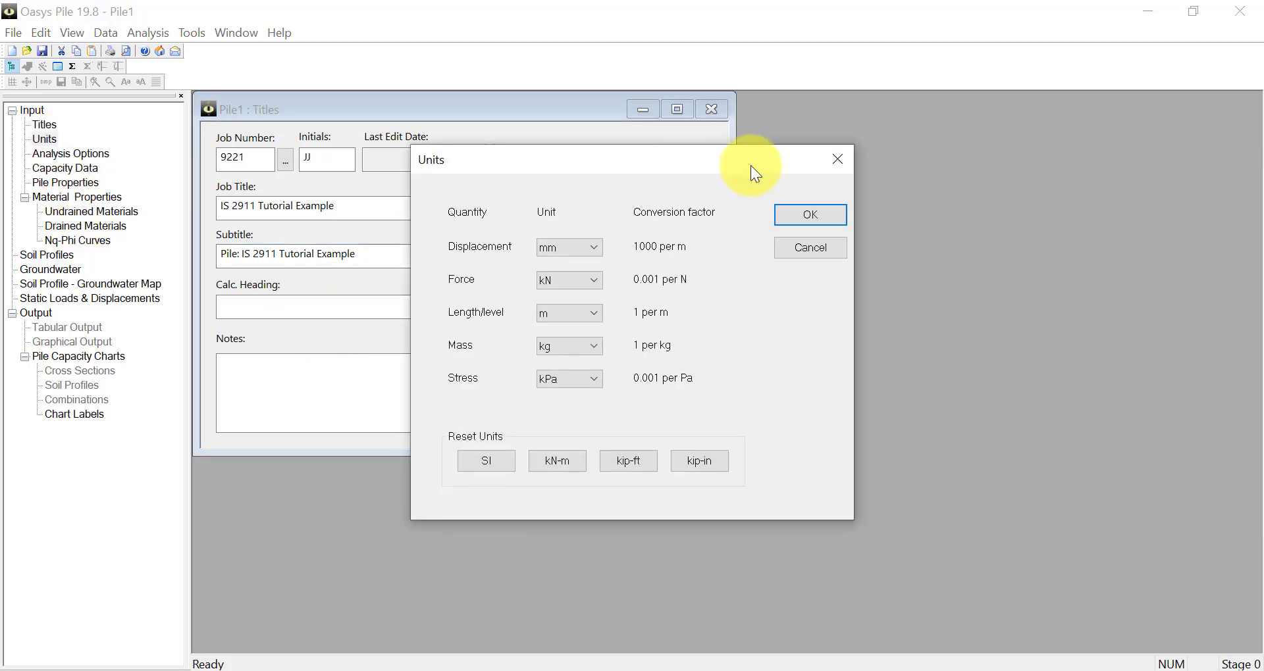
left_click(810, 215)
Set the analysis options to calculated effective stresses, depth below ground level as datum and a single stage
double_click(64, 152)
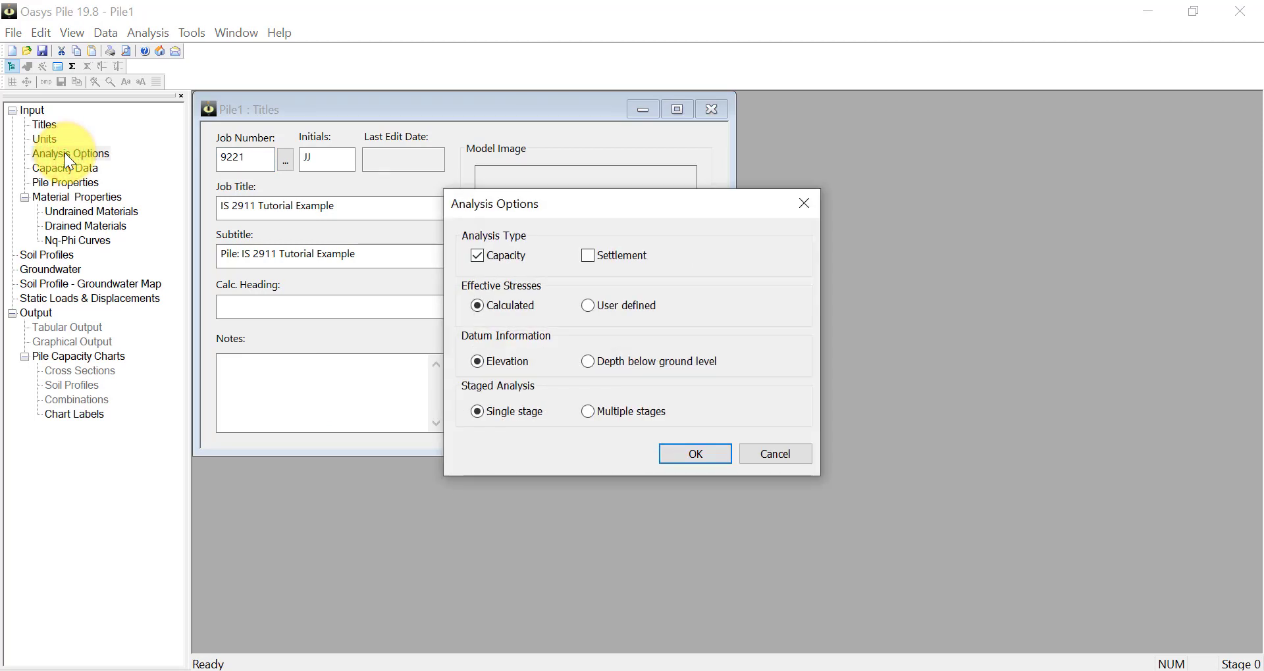
left_click(588, 307)
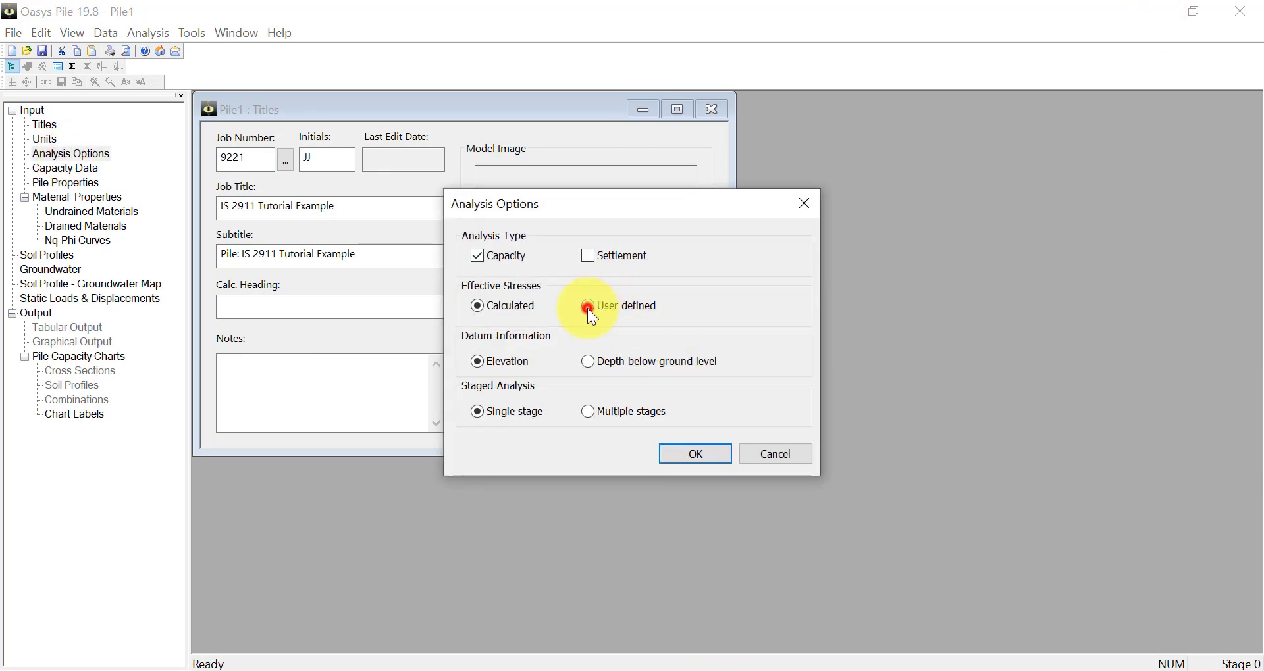
left_click(477, 306)
left_click(587, 362)
left_click(587, 412)
left_click(477, 412)
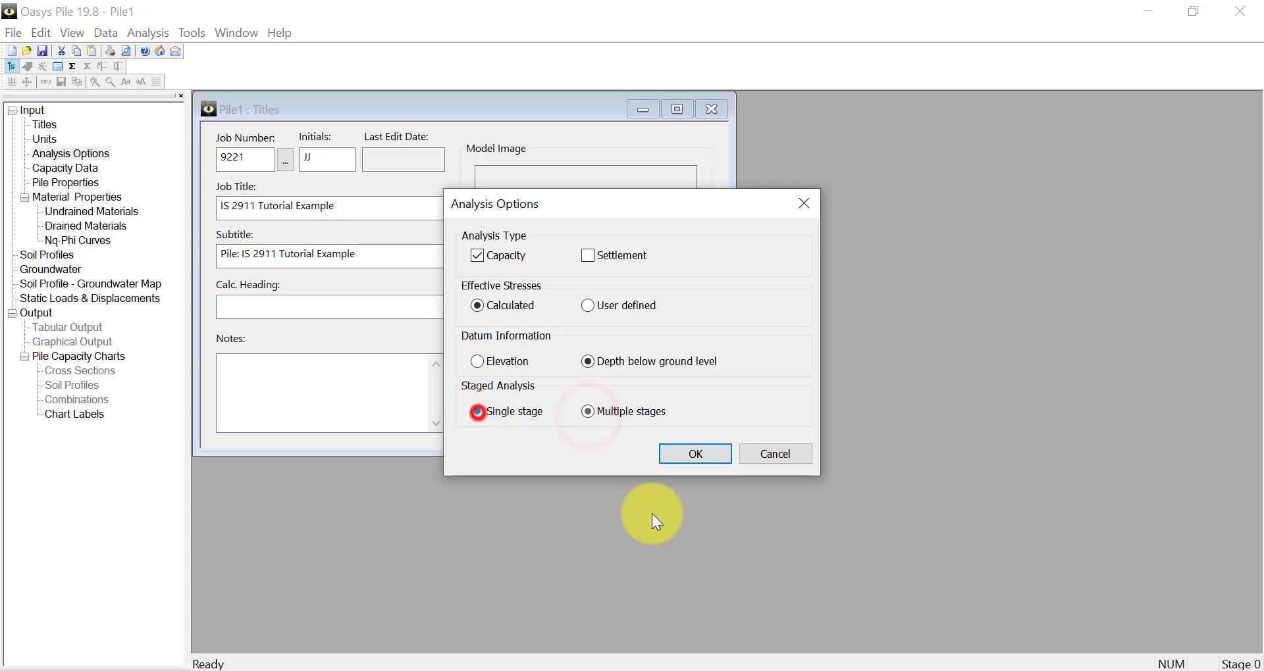
left_click(713, 456)
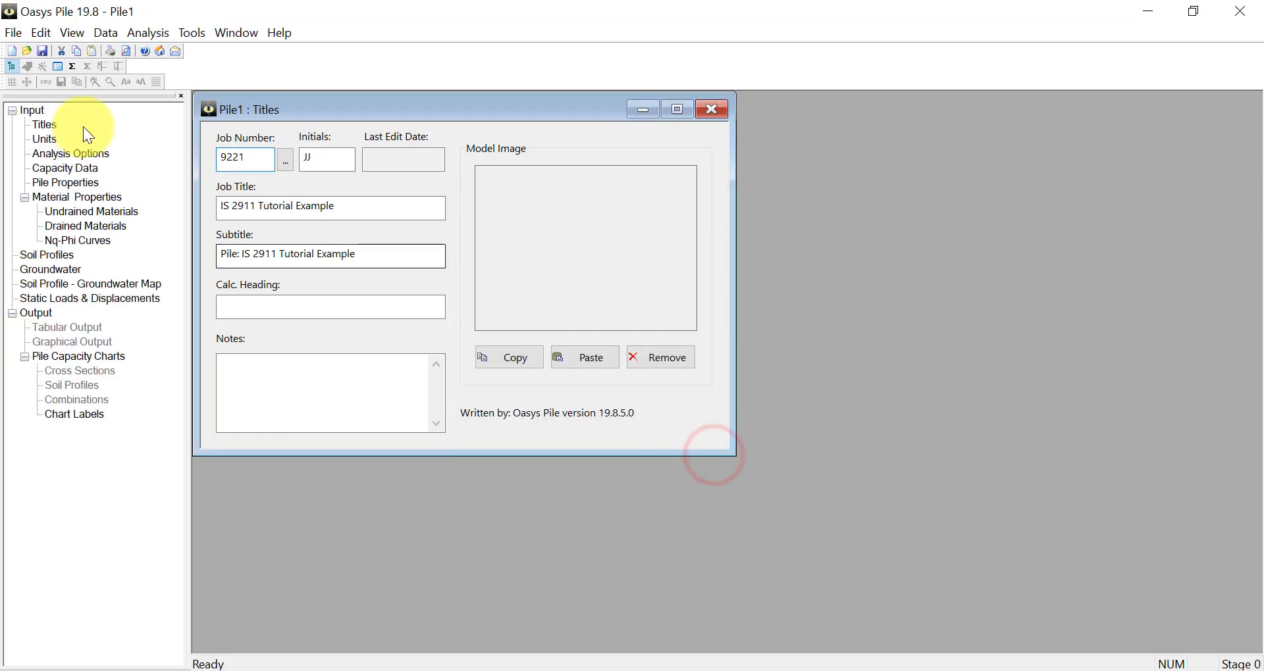
Set the capacity calculation method to code based with country code IS 2911 and proceed to the code's settings
double_click(54, 168)
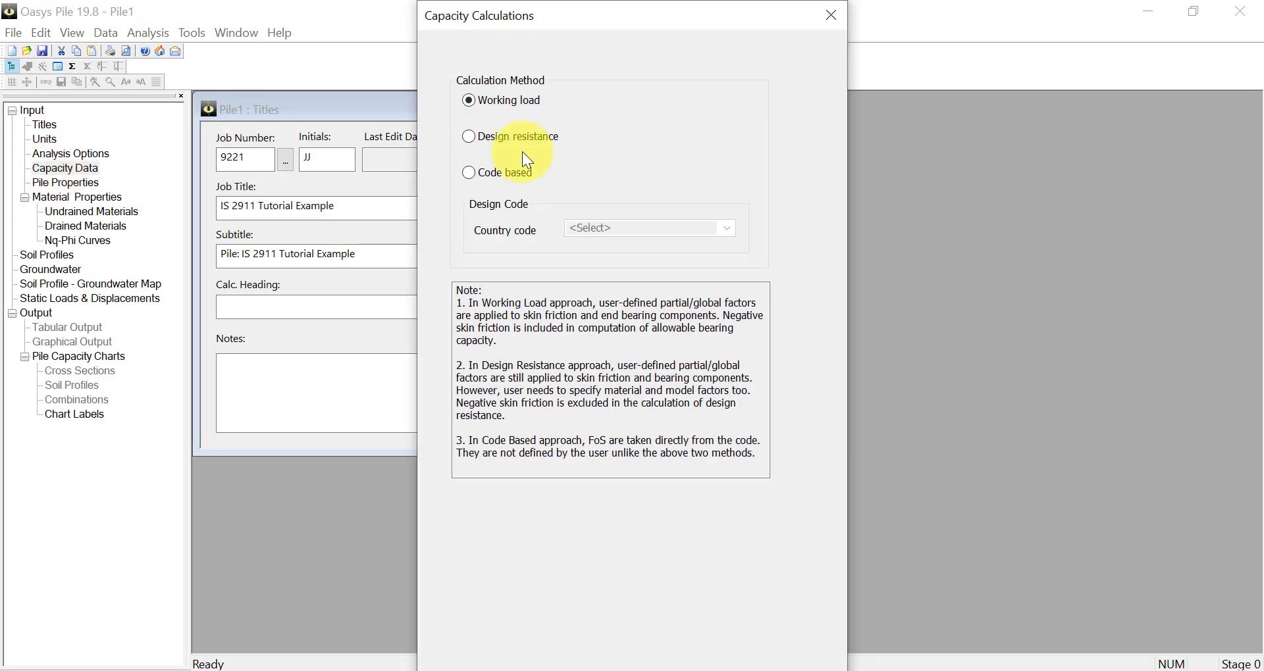
left_click(466, 174)
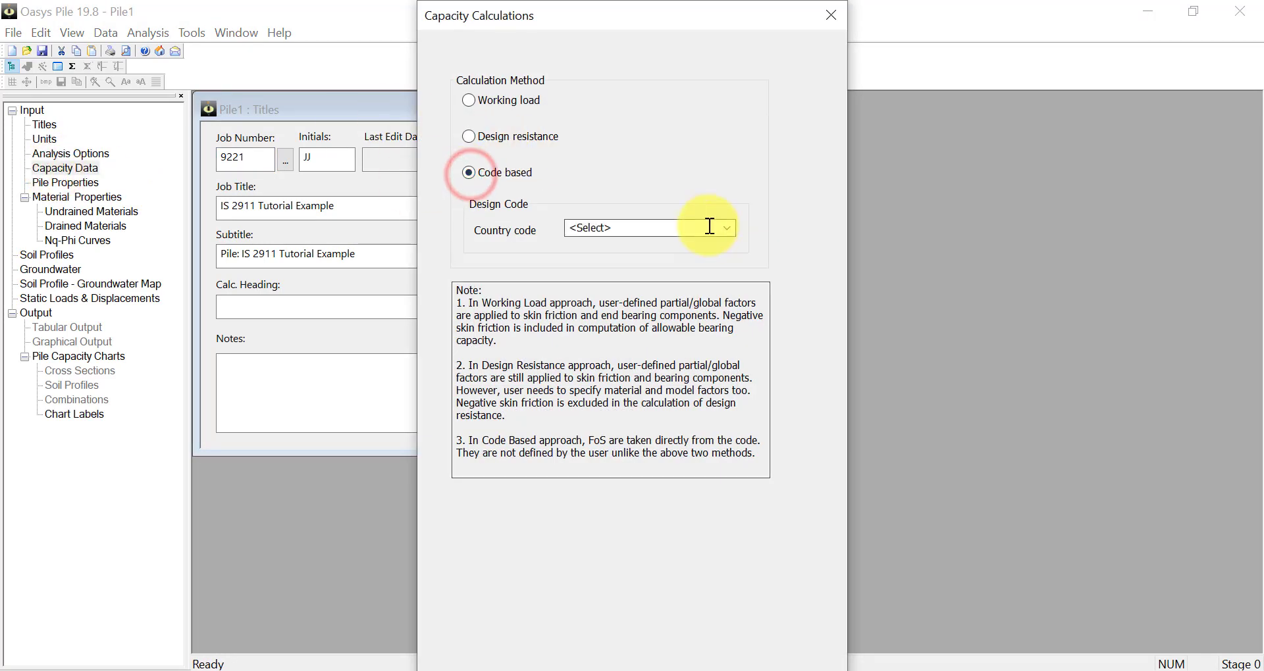
left_click(706, 226)
left_click(726, 229)
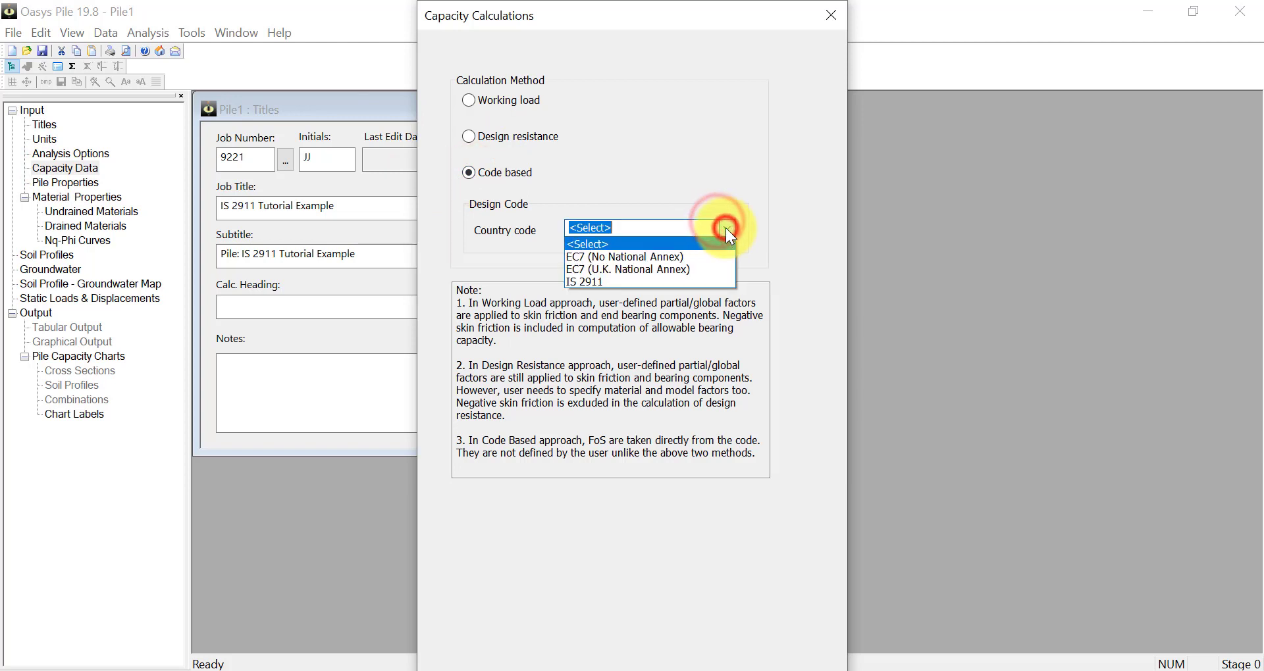
left_click(701, 278)
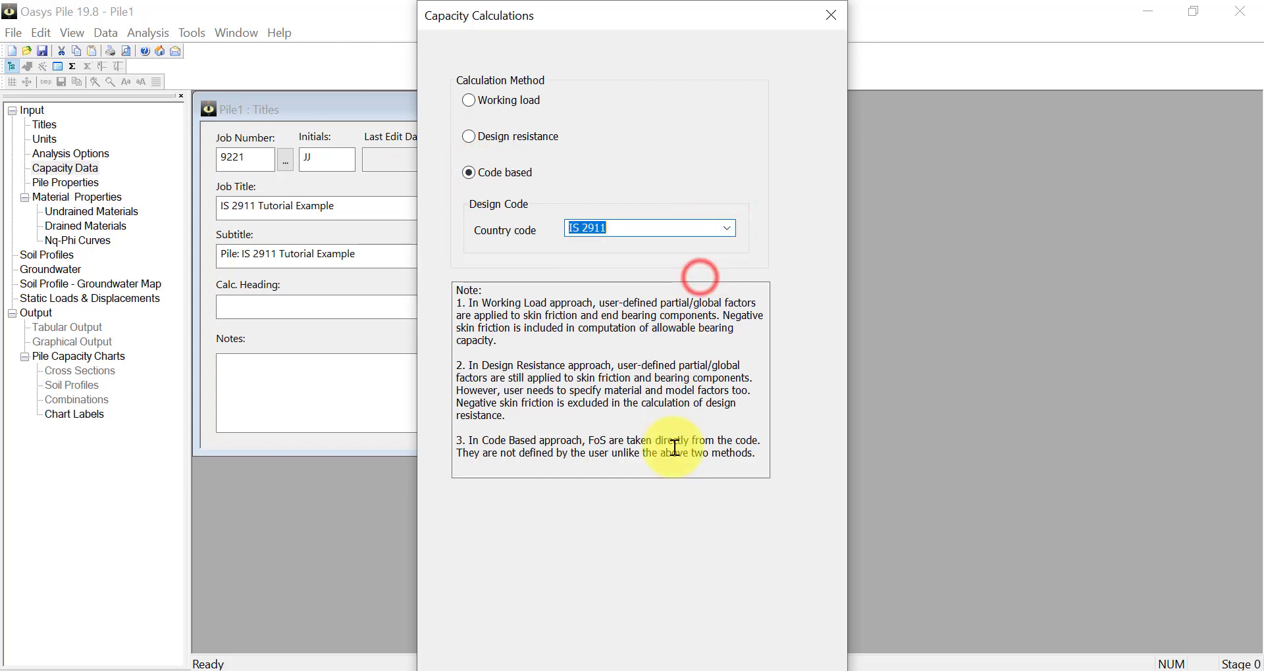
left_click(655, 581)
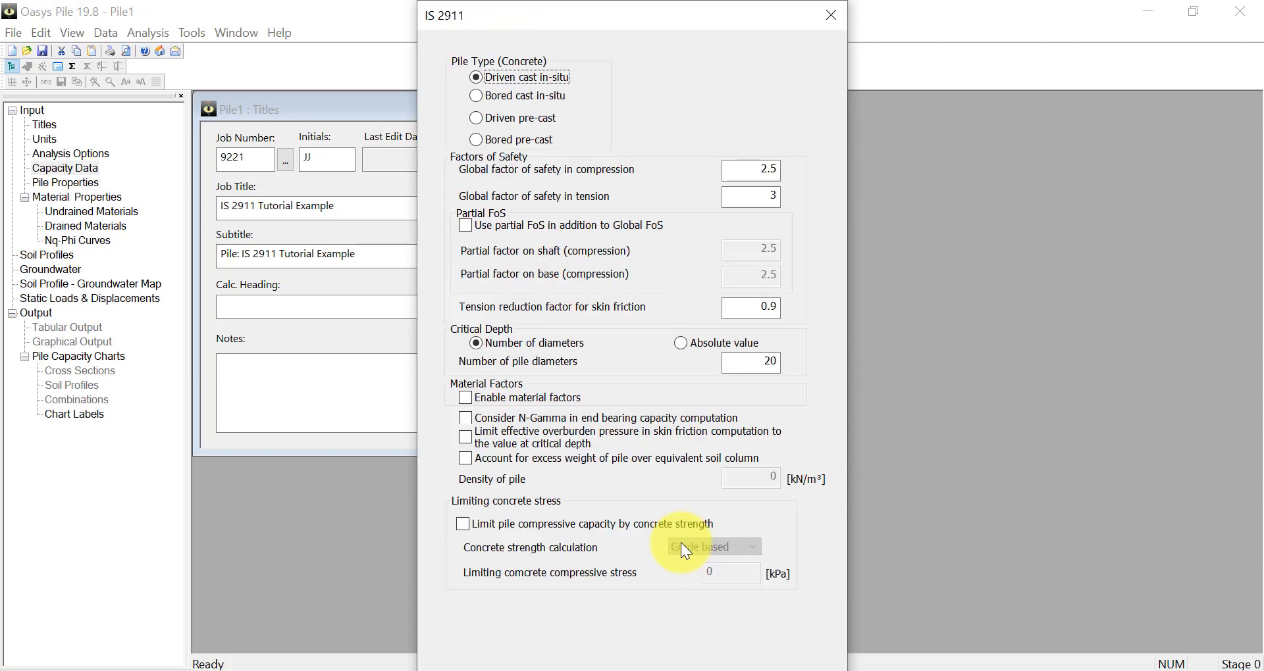
Try the bored cast in-situ, driven pre-cast and bored pre-cast pile types, and return to Driven cast in-situ
left_click(475, 96)
left_click(475, 118)
left_click(475, 140)
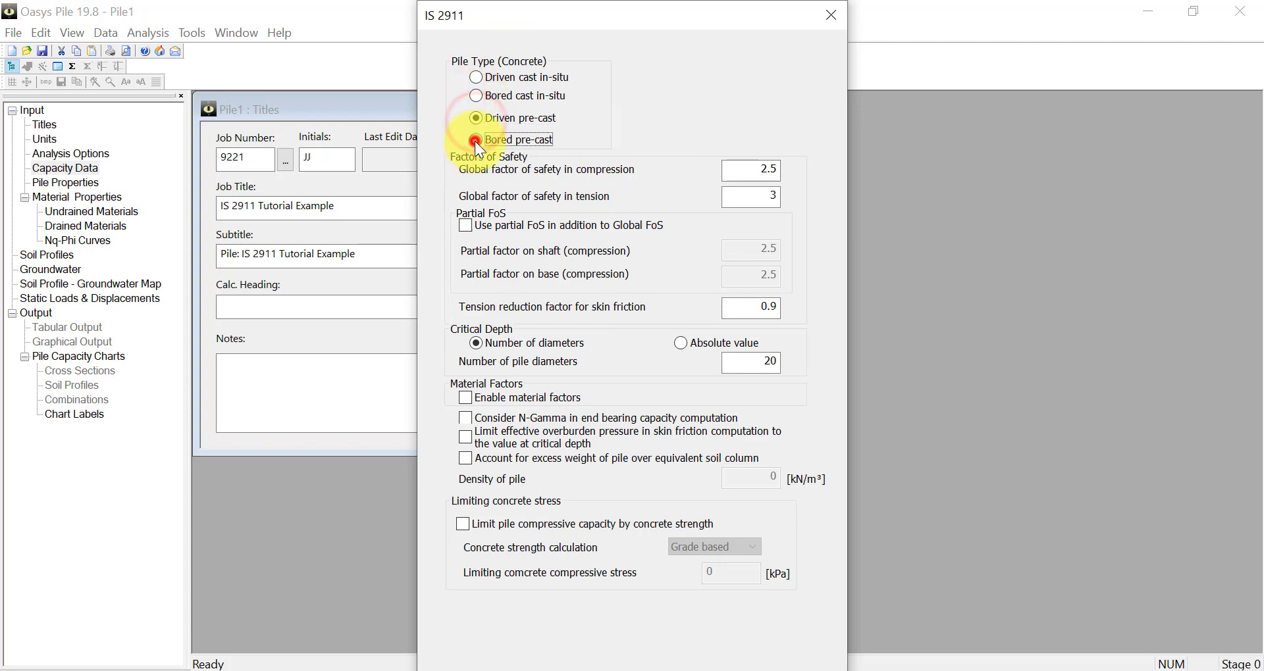
left_click(476, 77)
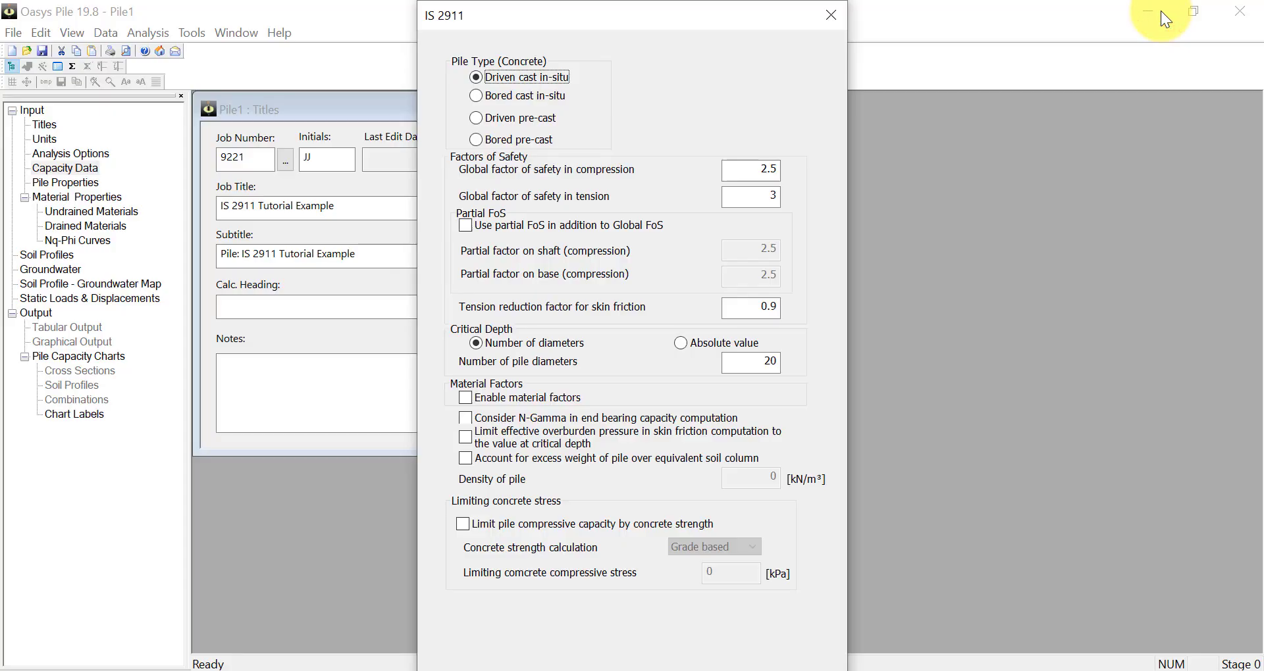
Try other global factors of safety, and set them back to 2.5 in compression and 3 in tension
double_click(750, 169)
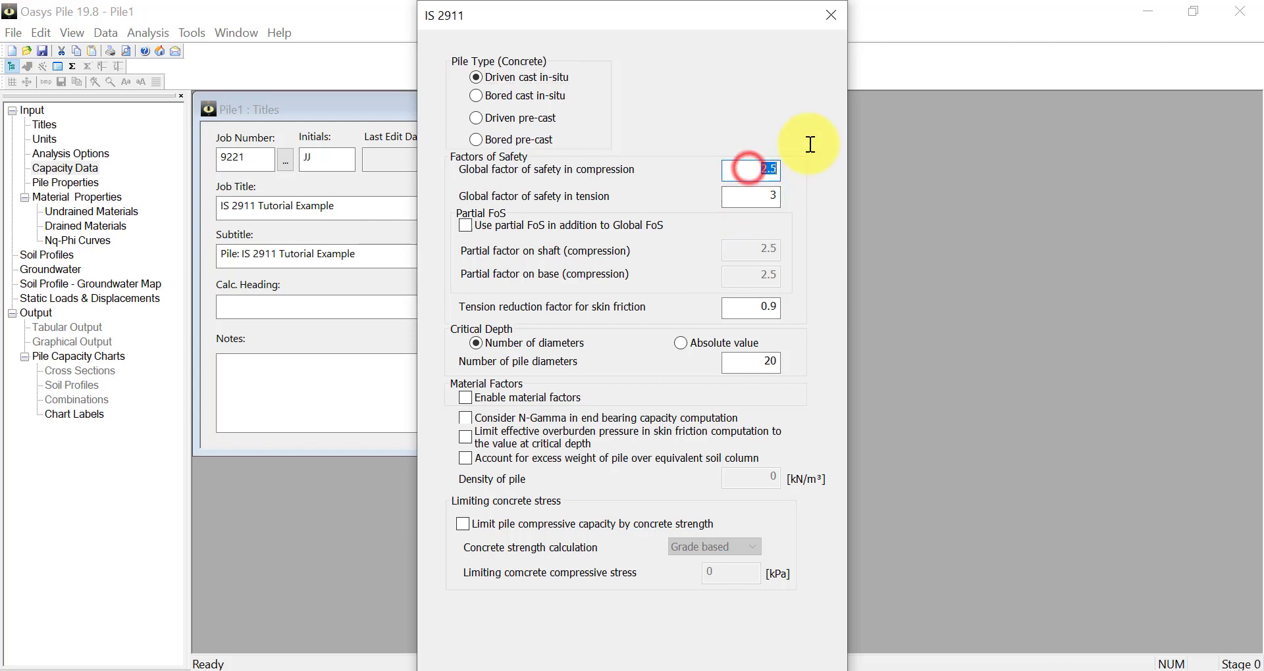
type("2")
double_click(754, 169)
type("2.5")
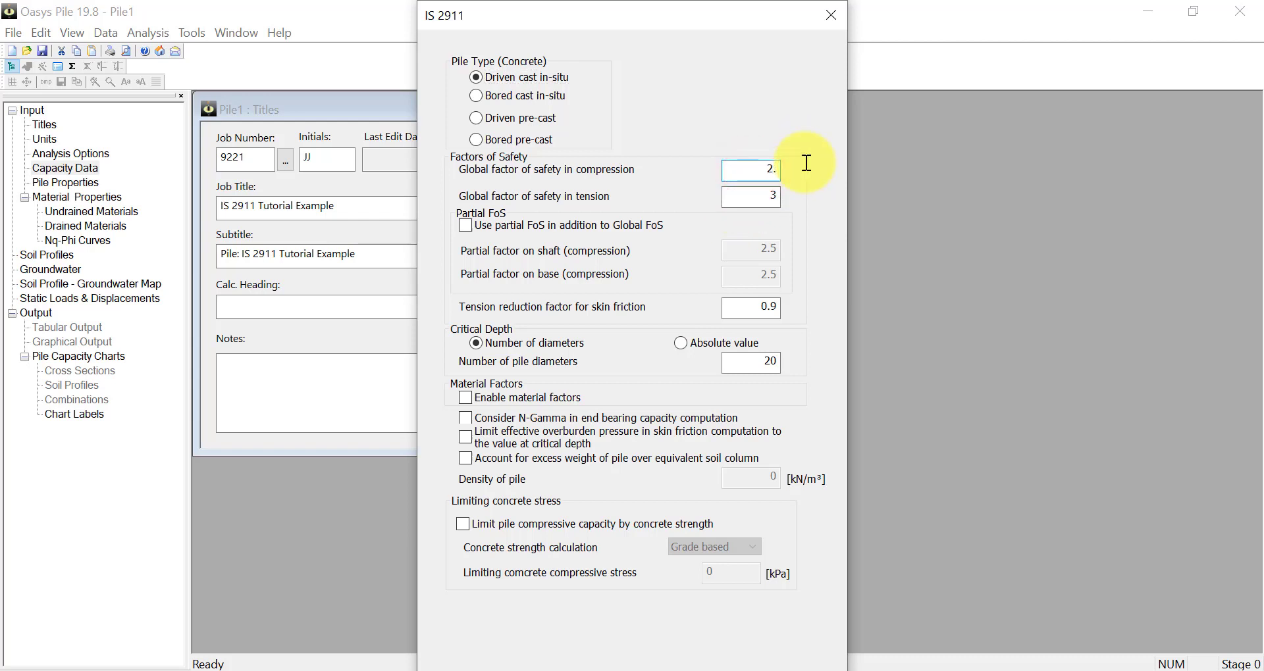
double_click(760, 196)
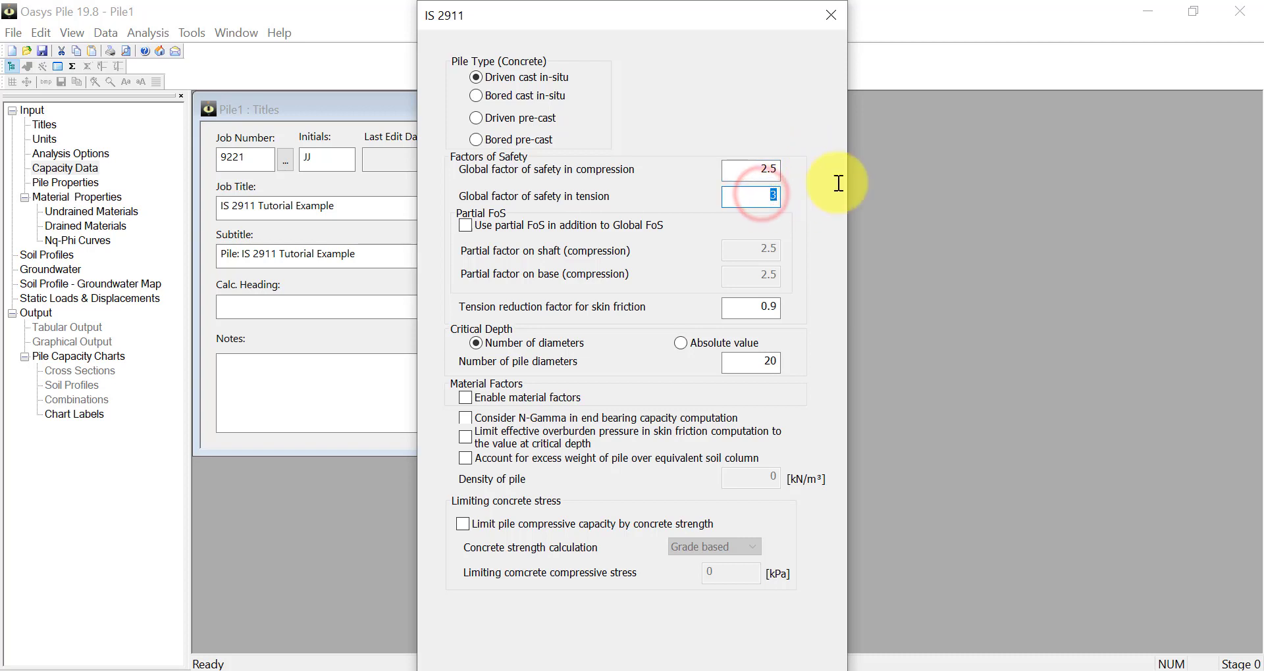
type("2.5")
double_click(762, 196)
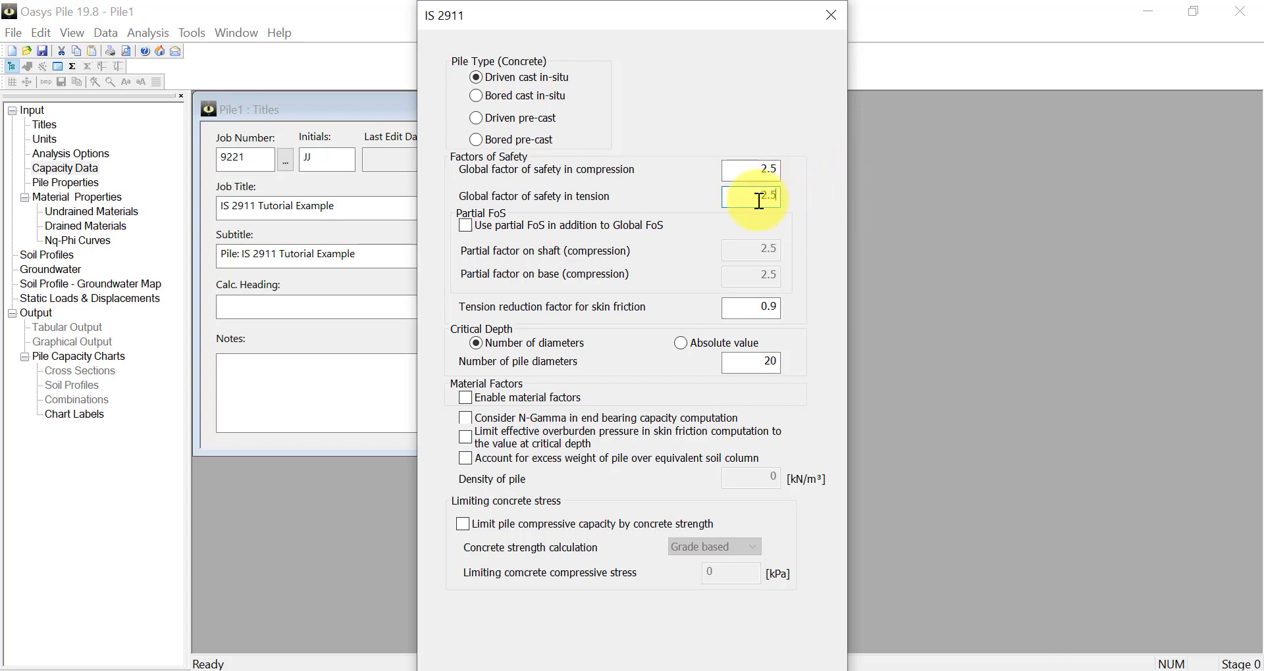
type("3")
left_click(742, 134)
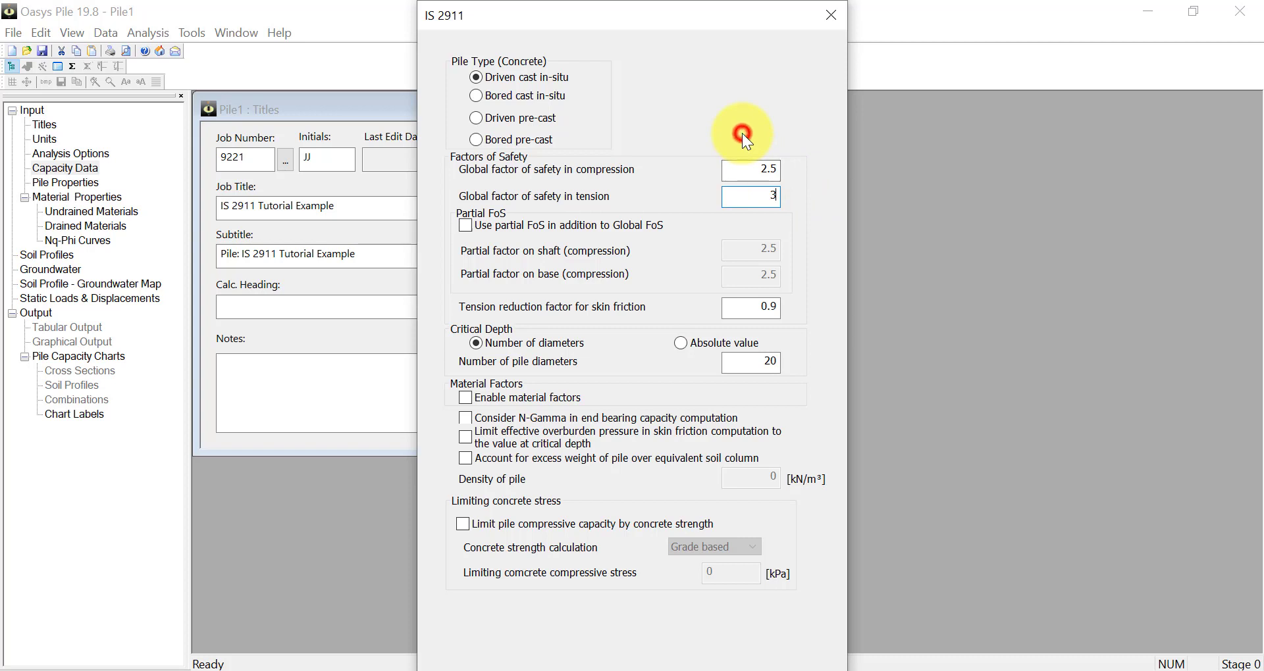
left_click(685, 239)
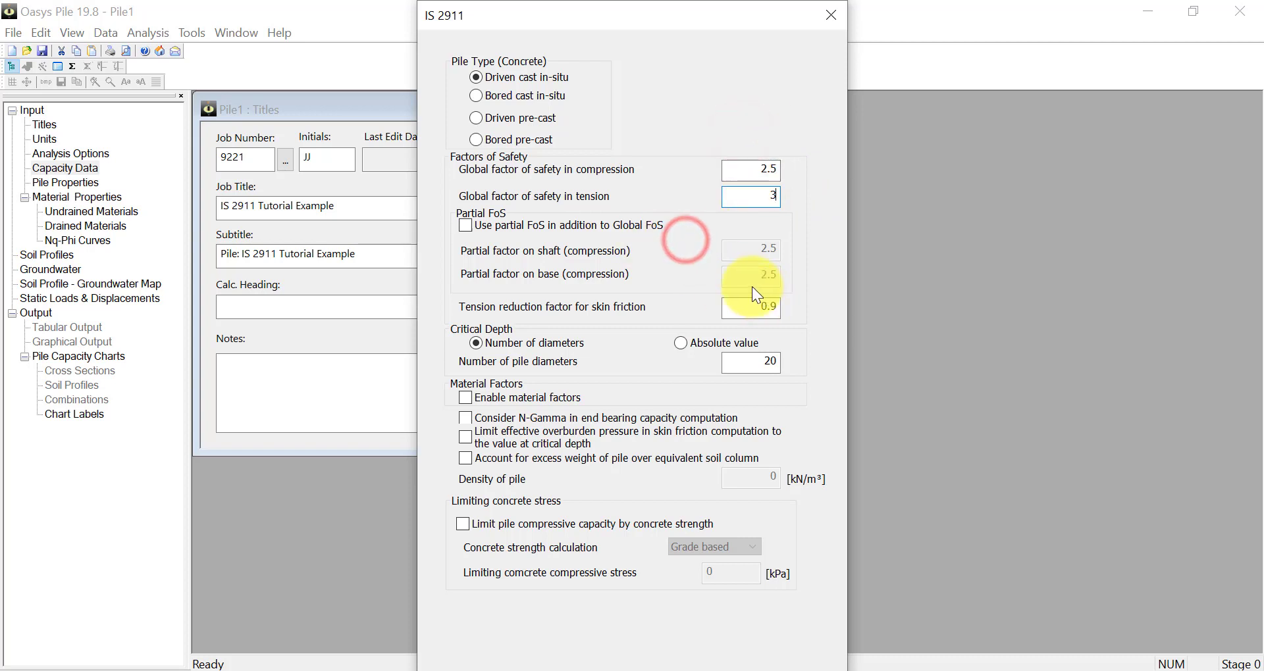
Try a tension reduction factor for skin friction of 1, and set it back to 0.9
double_click(747, 307)
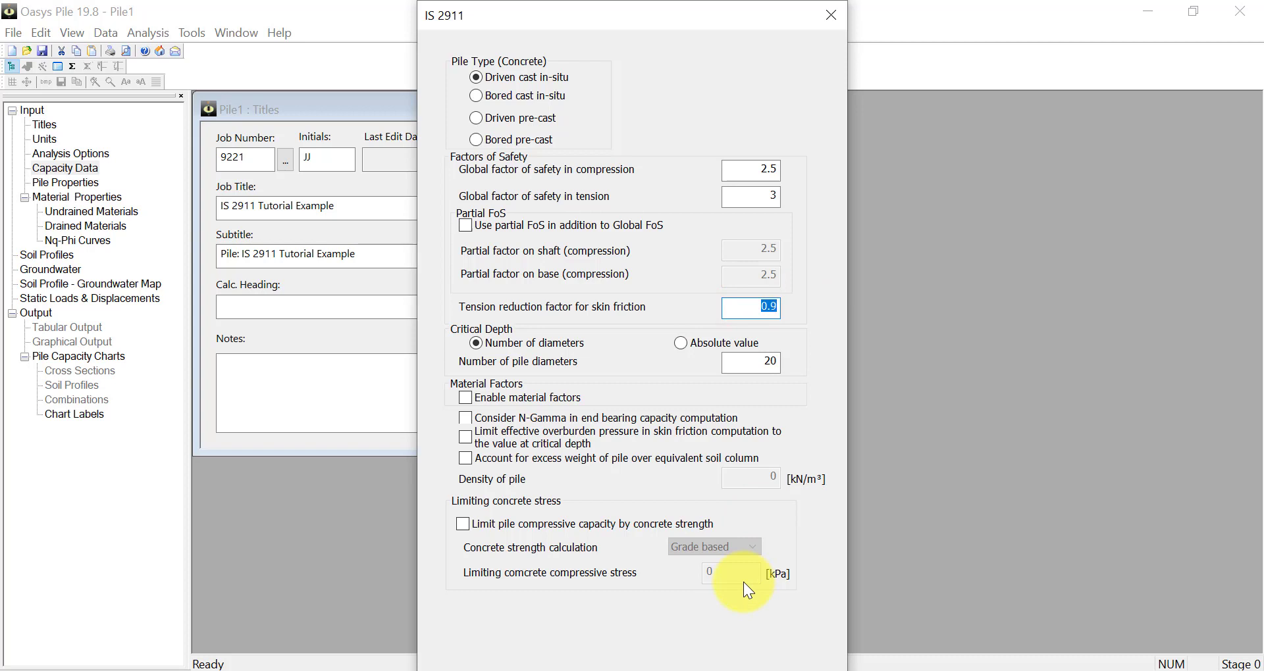
type("1")
double_click(767, 306)
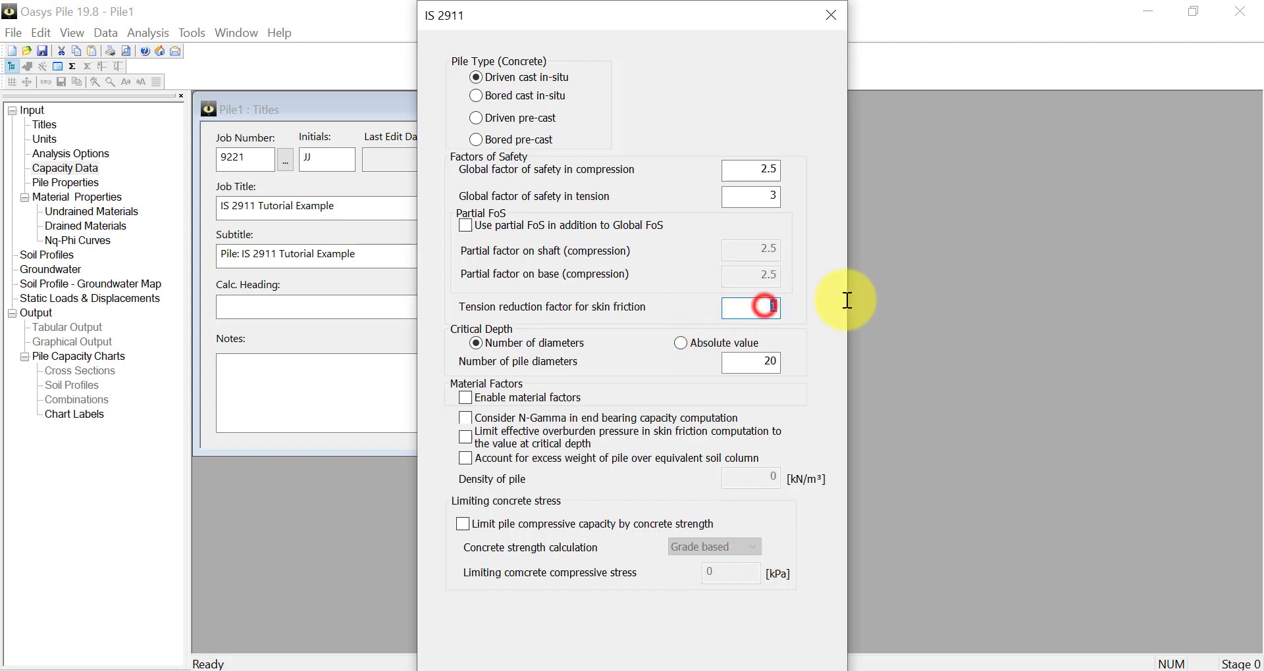
type("0.9")
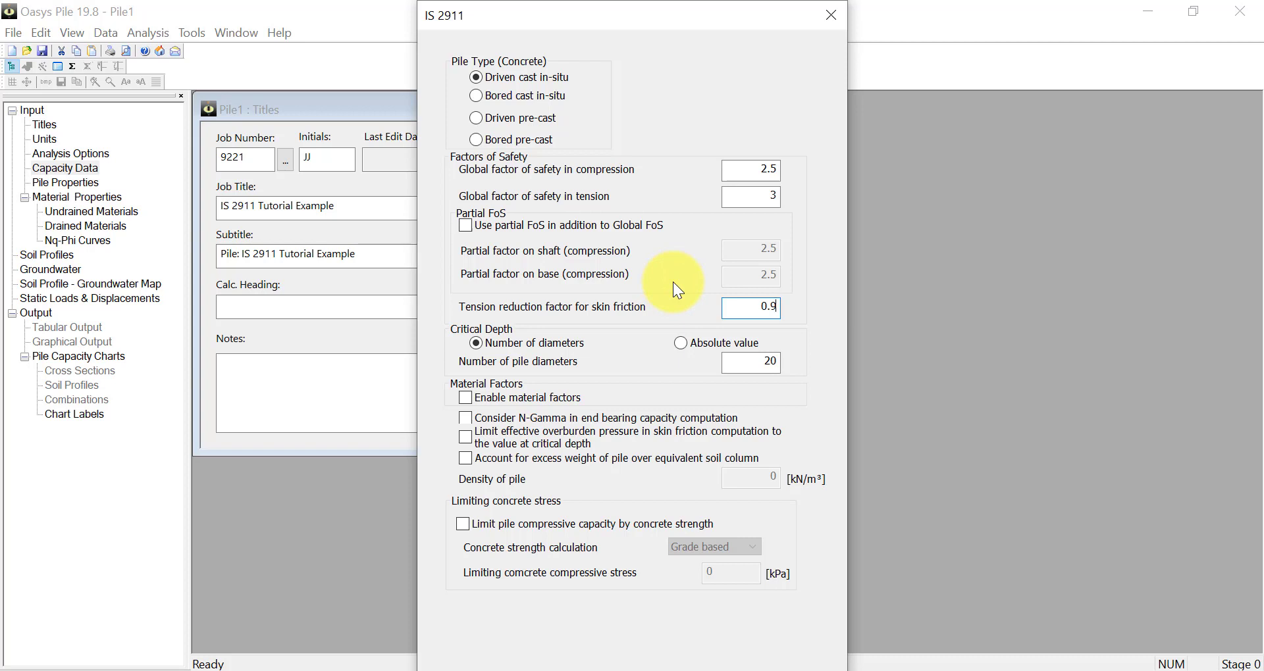
Try defining the critical depth as an absolute value, and return it to a number of pile diameters
left_click(680, 343)
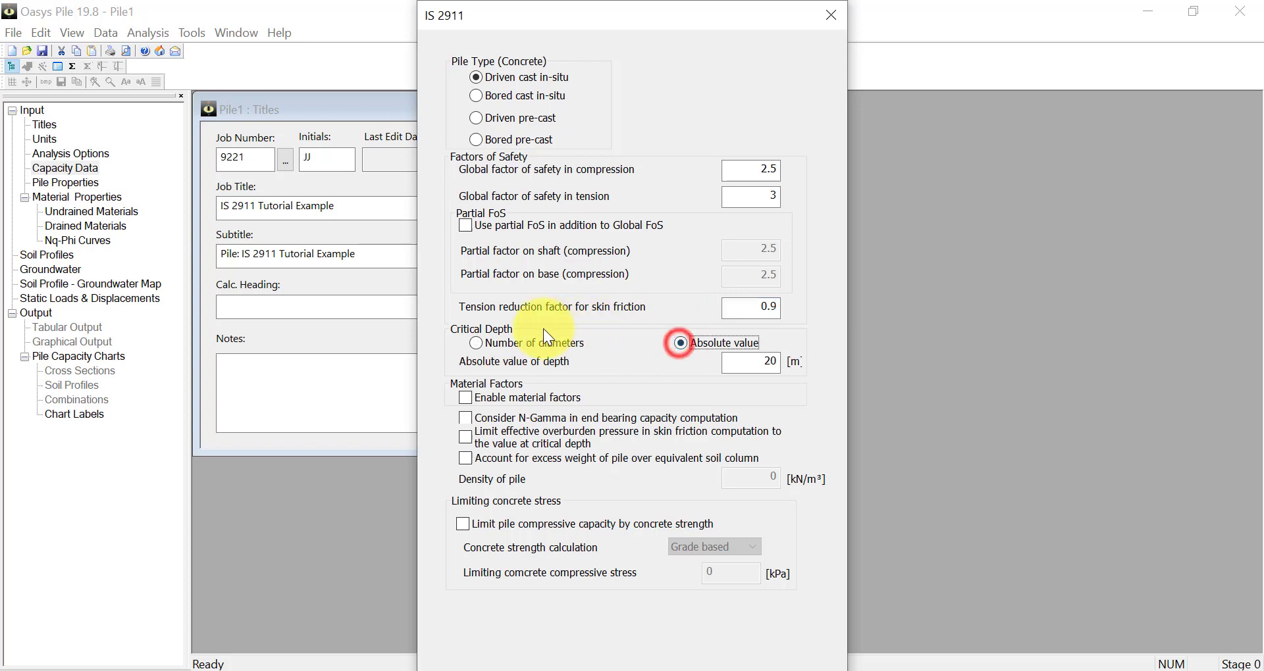
left_click(475, 344)
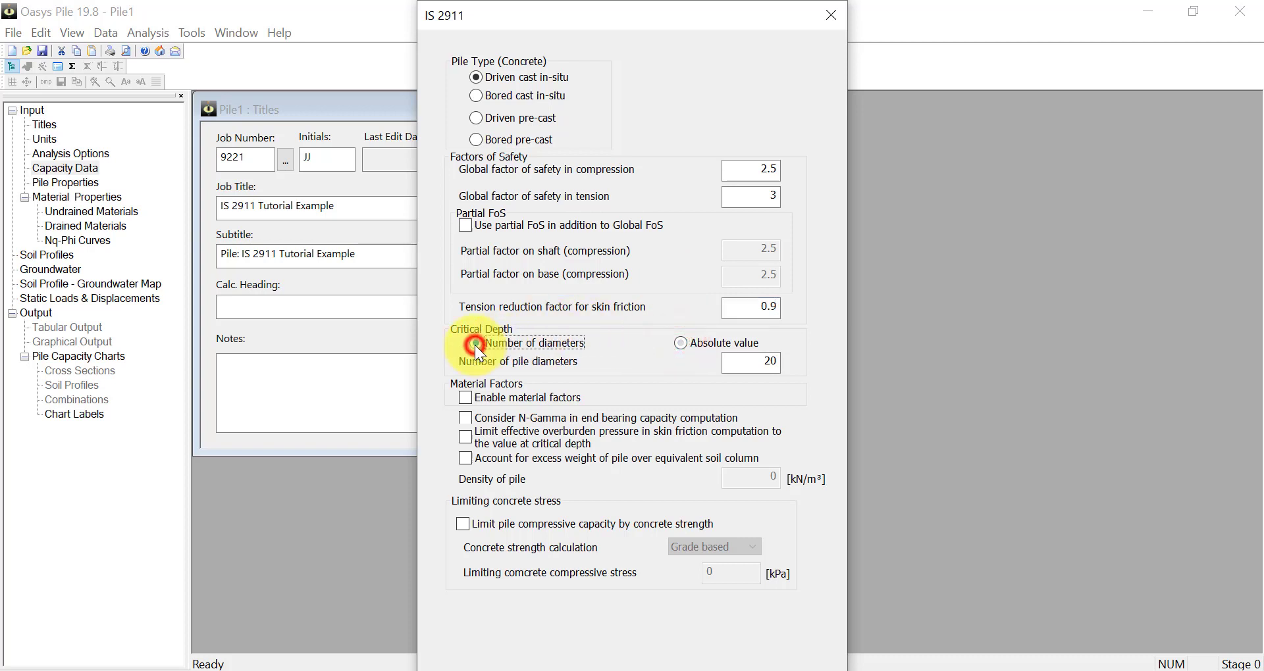
left_click(689, 344)
double_click(767, 362)
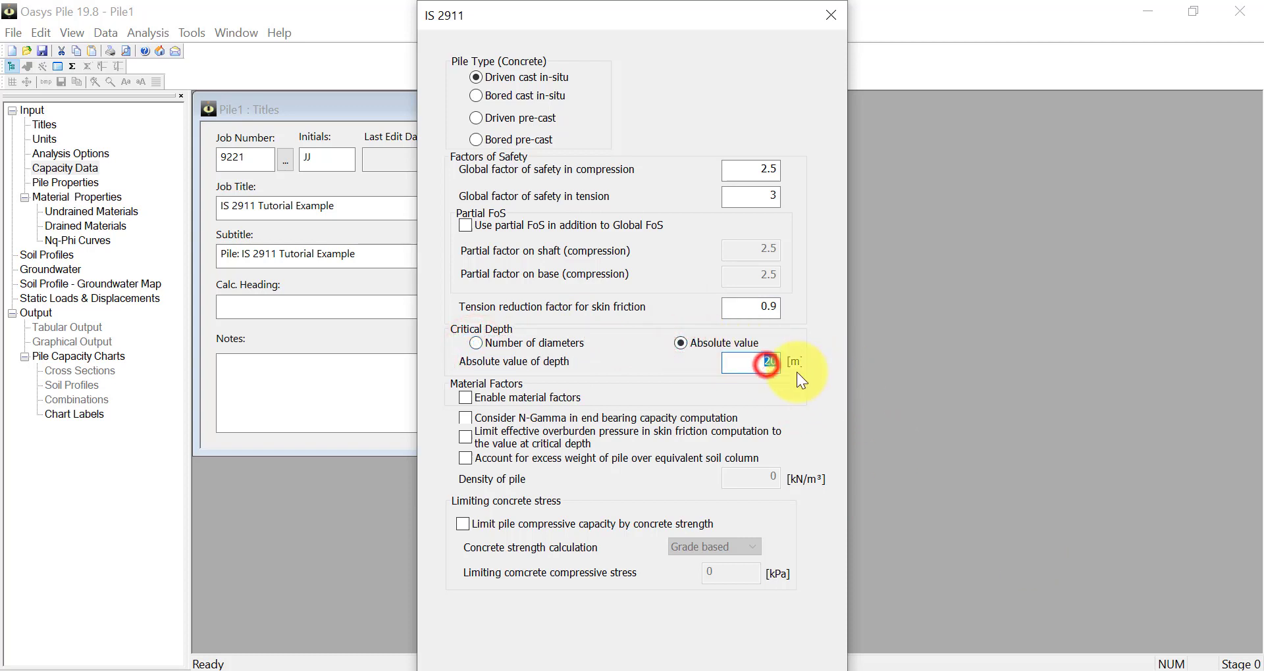
left_click(477, 343)
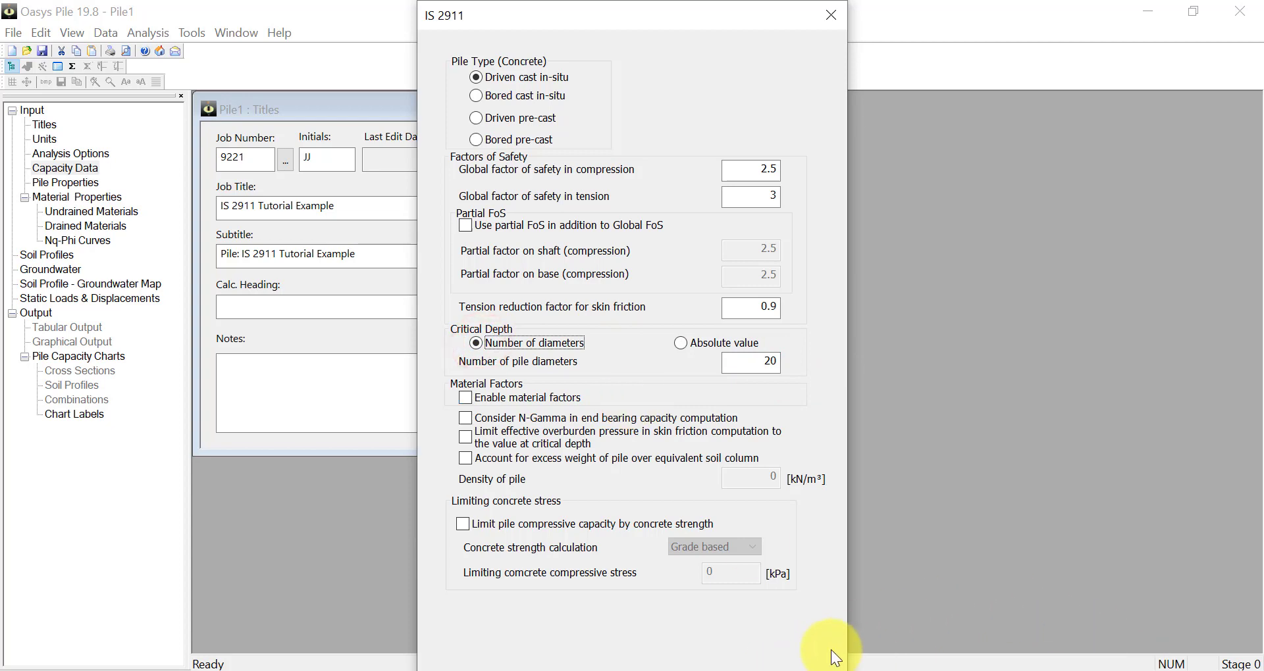
left_click(1222, 616)
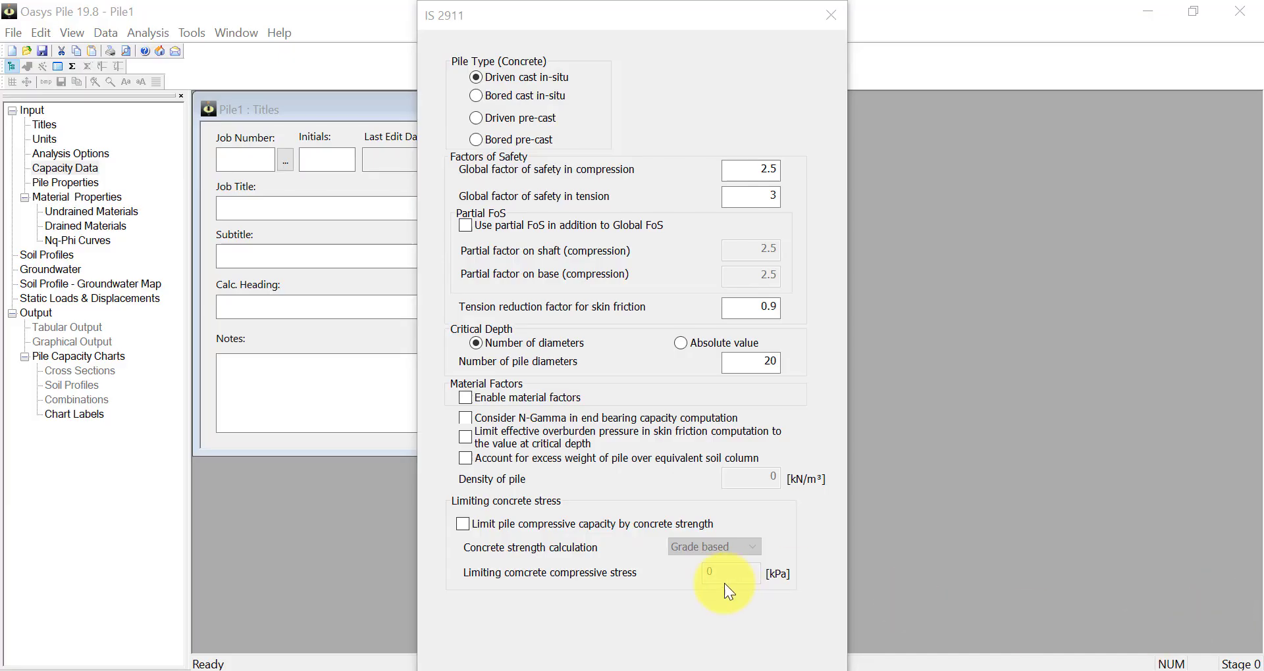
Try the material factors, N-Gamma end bearing and effective overburden pressure limit options, and switch them back off
left_click(464, 402)
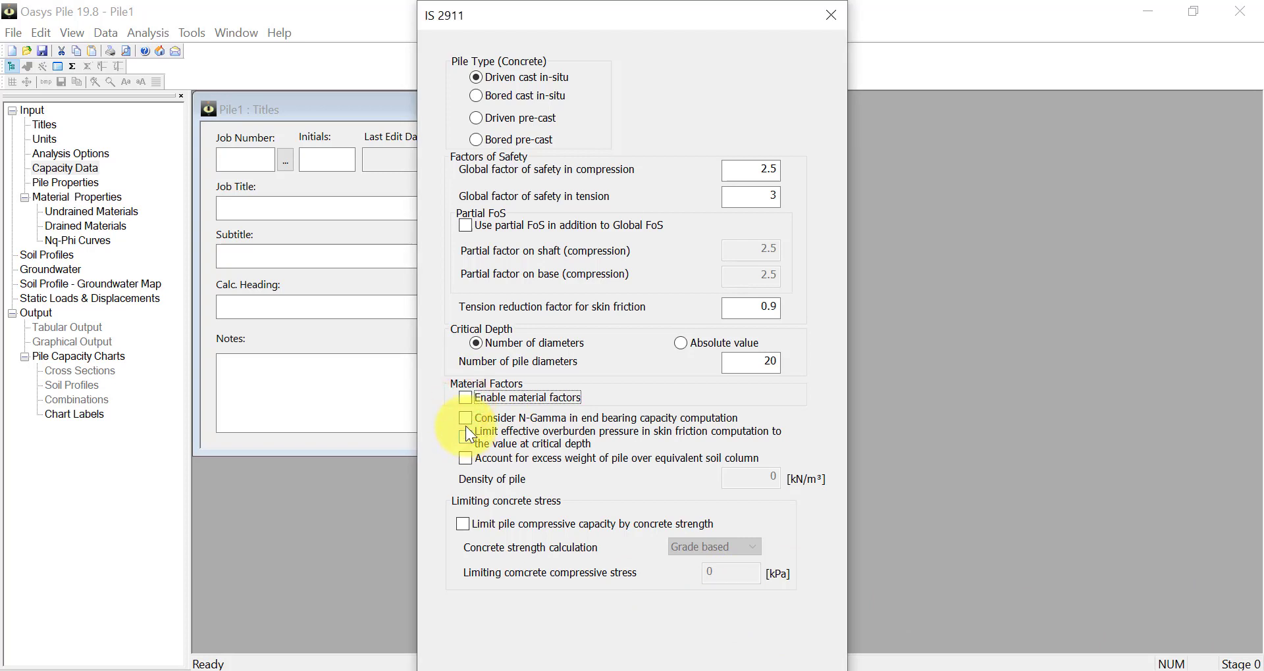
left_click(465, 419)
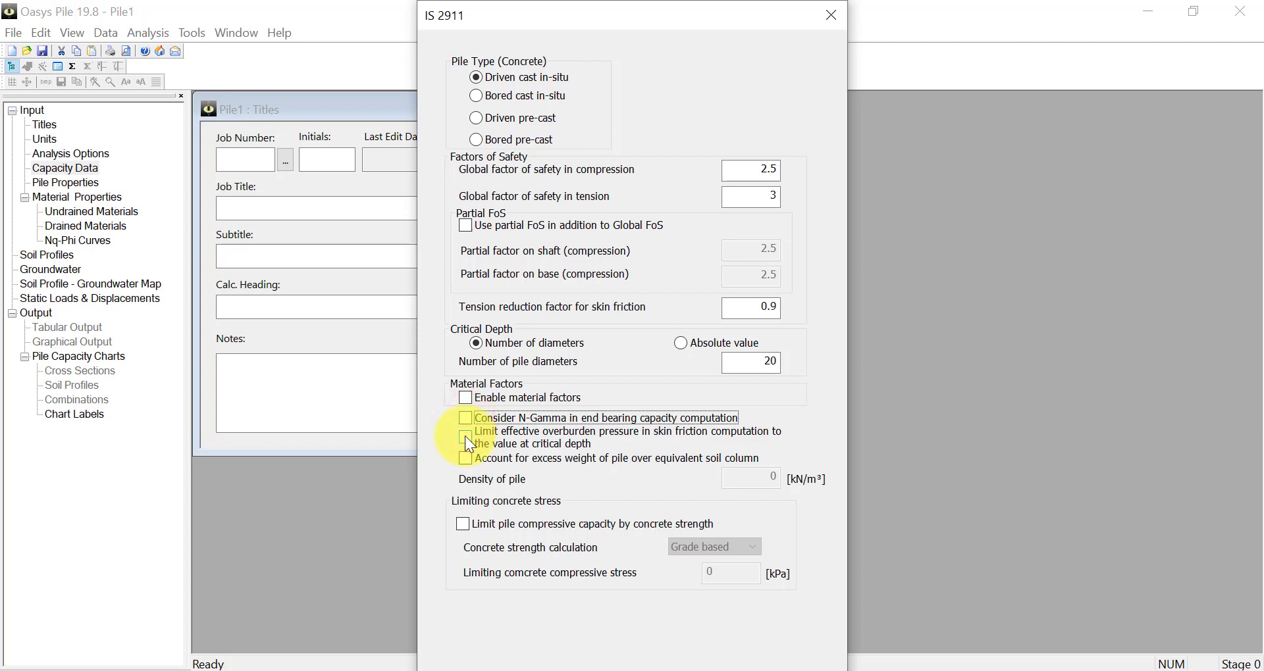
left_click(464, 436)
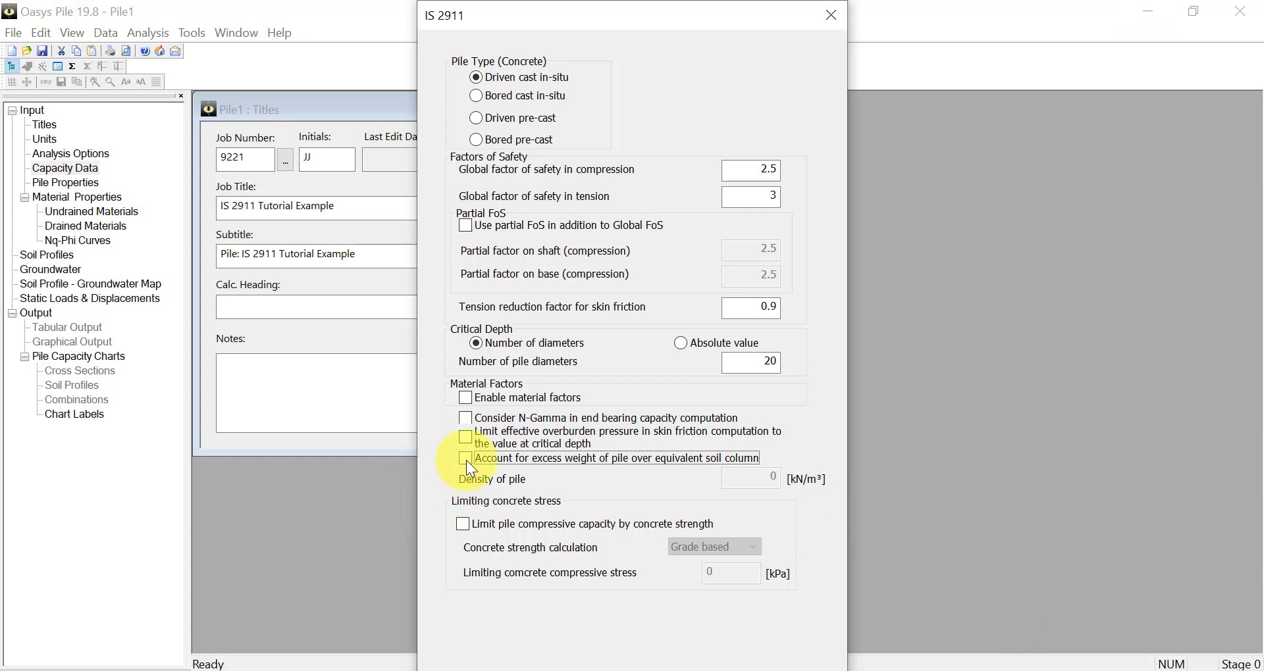
Try accounting for the pile's excess weight over the equivalent soil column with a density of 78.5 kN/m³, and switch it back off
left_click(465, 459)
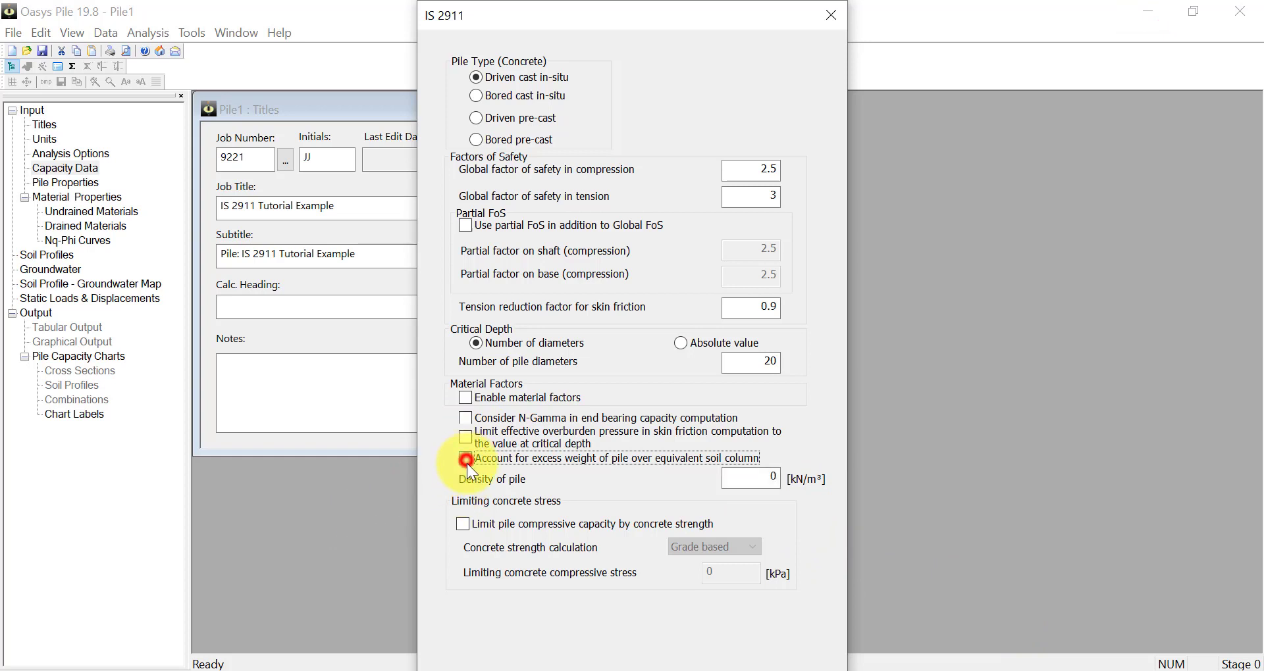
double_click(767, 478)
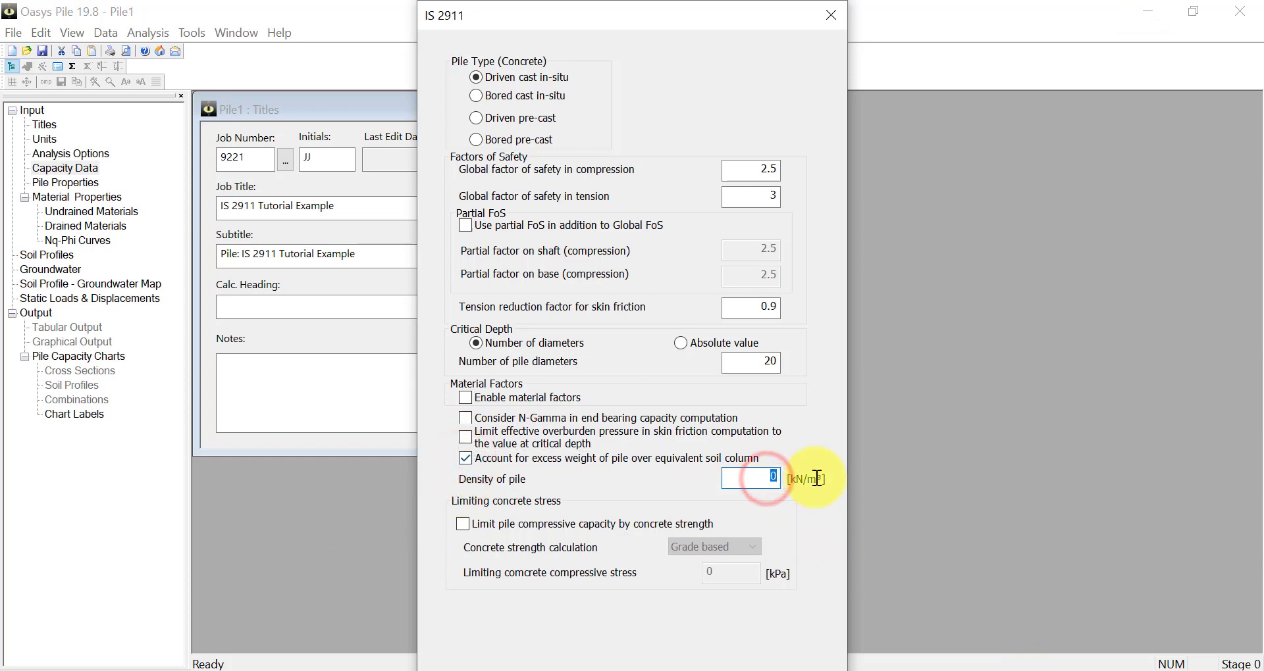
type("78.5")
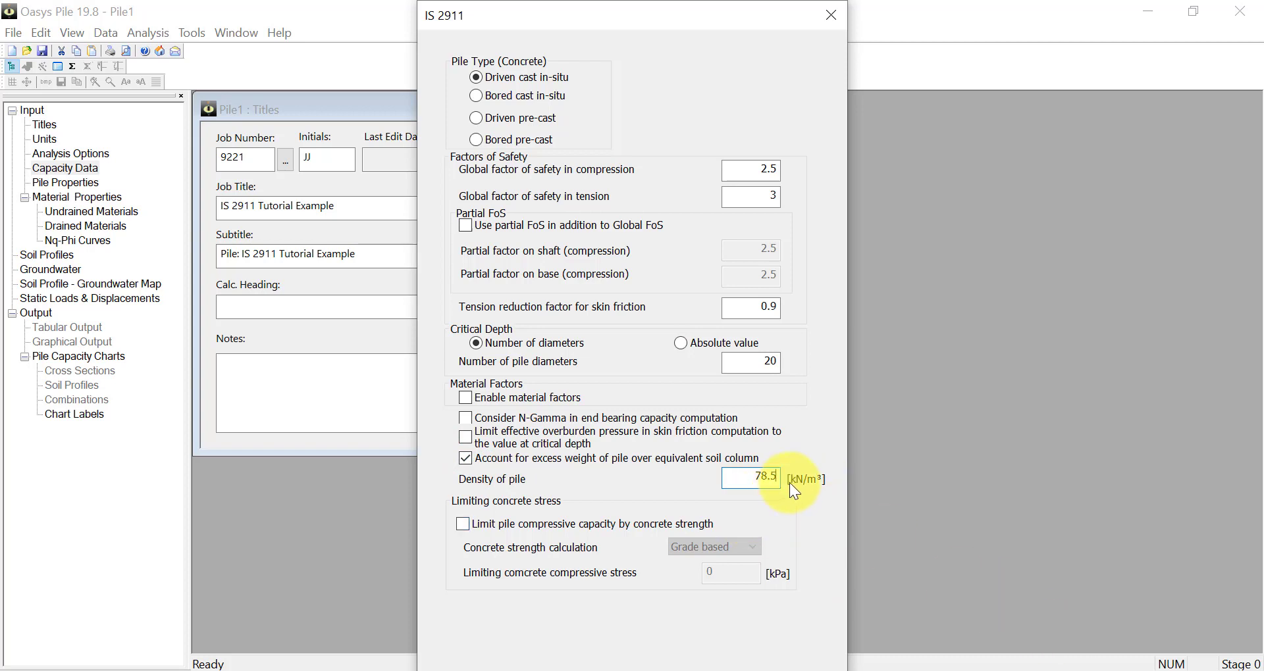
left_click(465, 458)
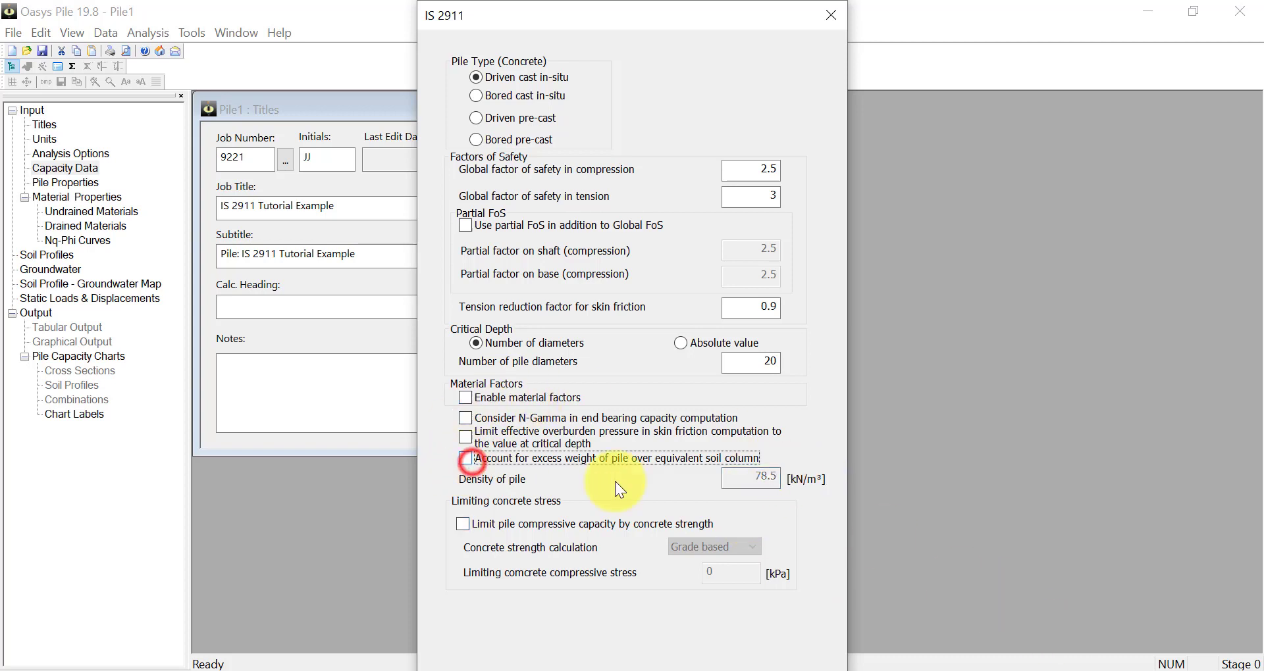
Try limiting the pile compressive capacity by User-defined and Grade based concrete strength, and switch the limit back off
left_click(462, 524)
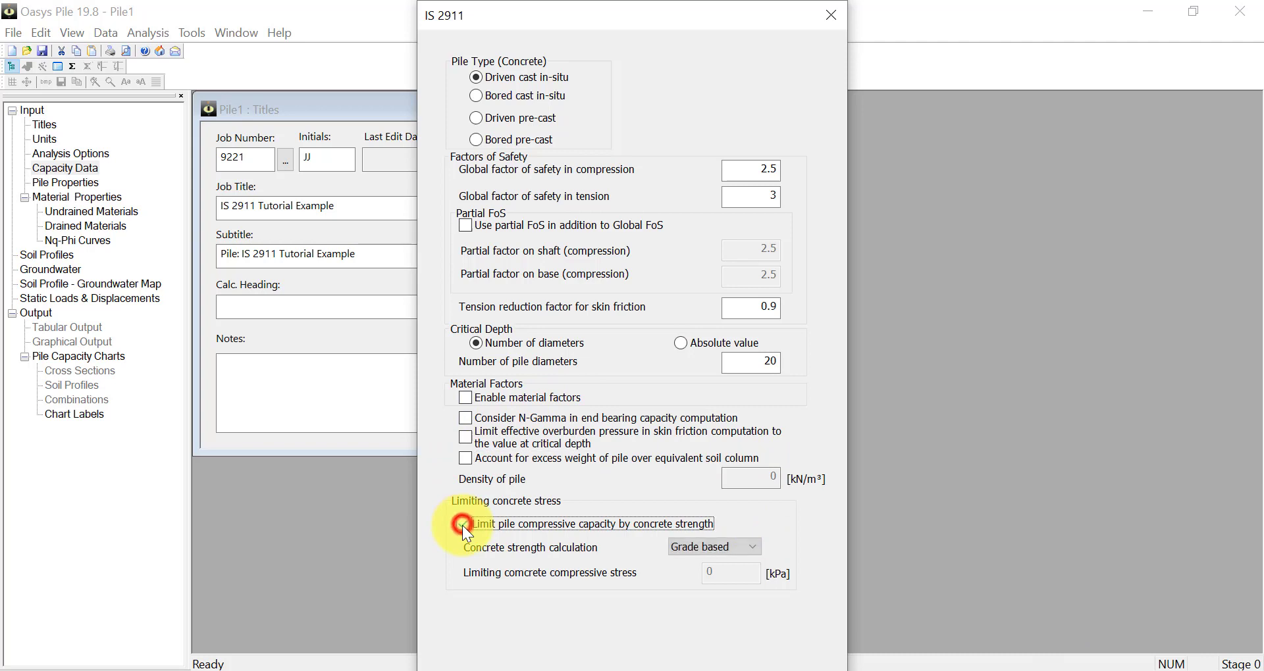
left_click(729, 548)
left_click(737, 576)
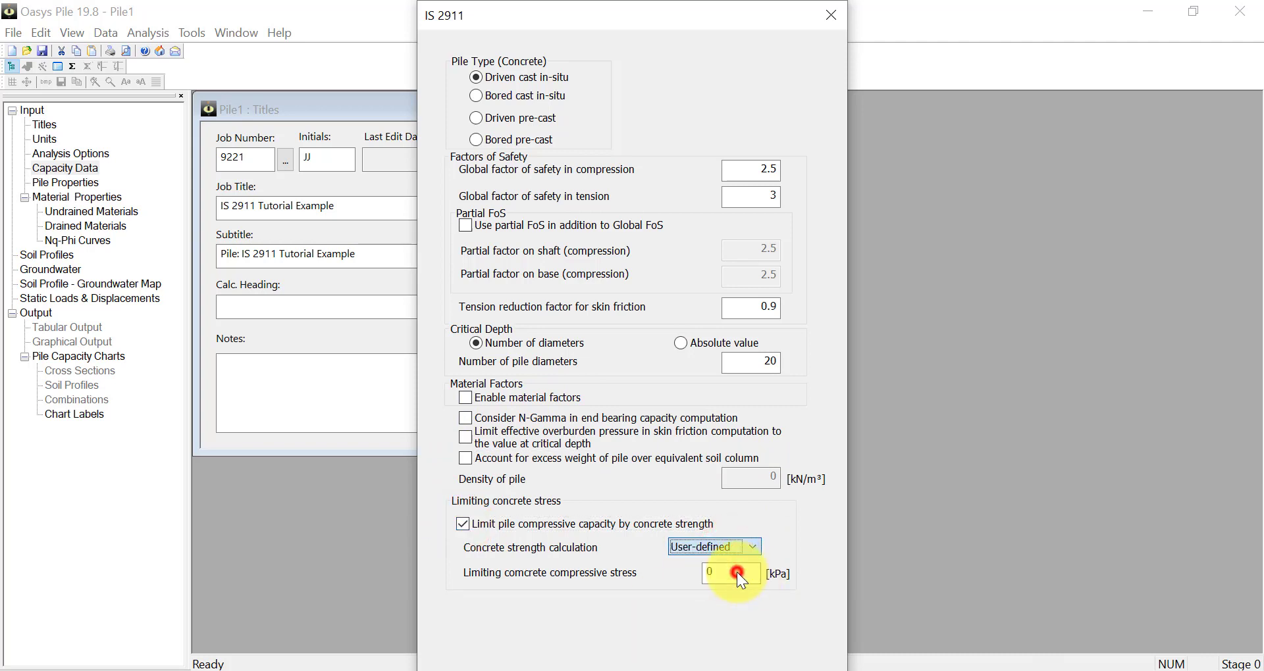
left_click(745, 551)
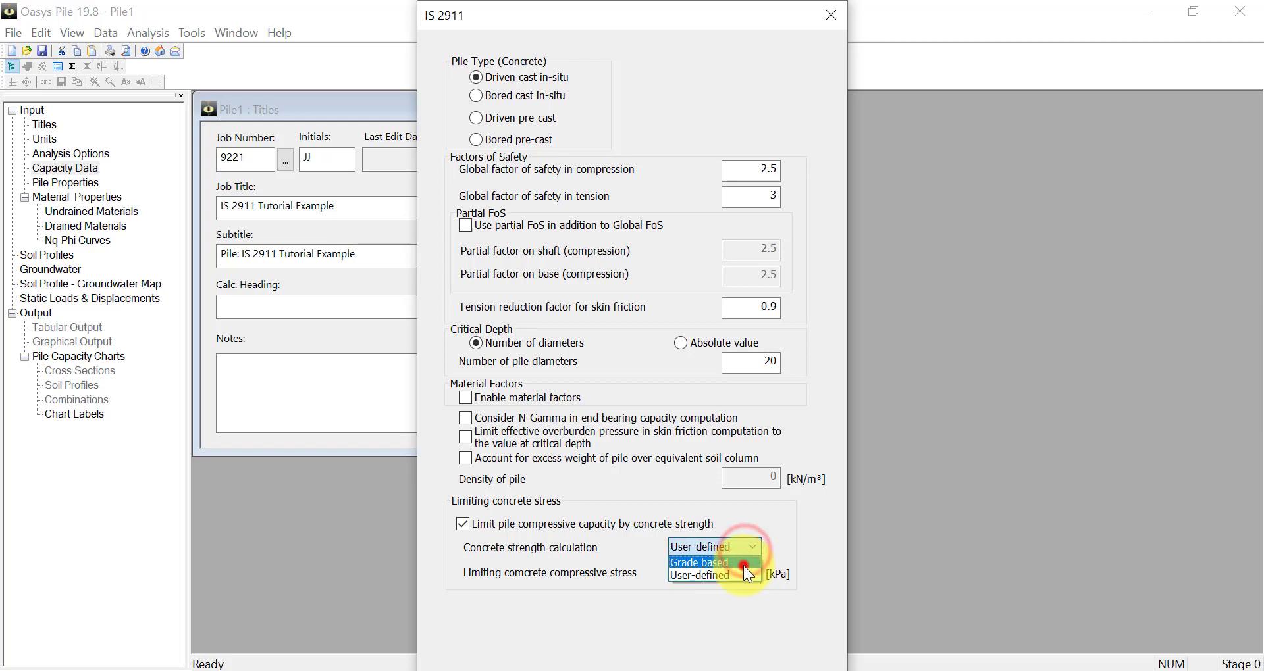
left_click(744, 565)
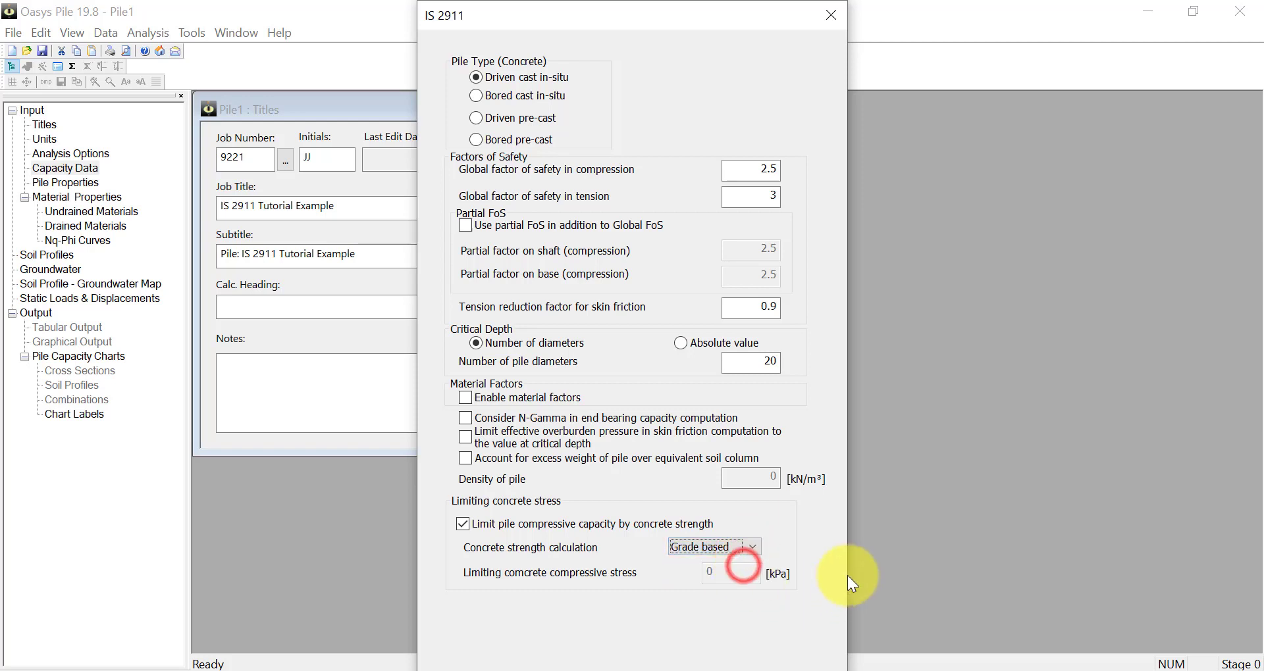
left_click(464, 524)
Accept the IS 2911 capacity data, and define the pile as Solid Circular with Concrete as its material type
left_click(813, 543)
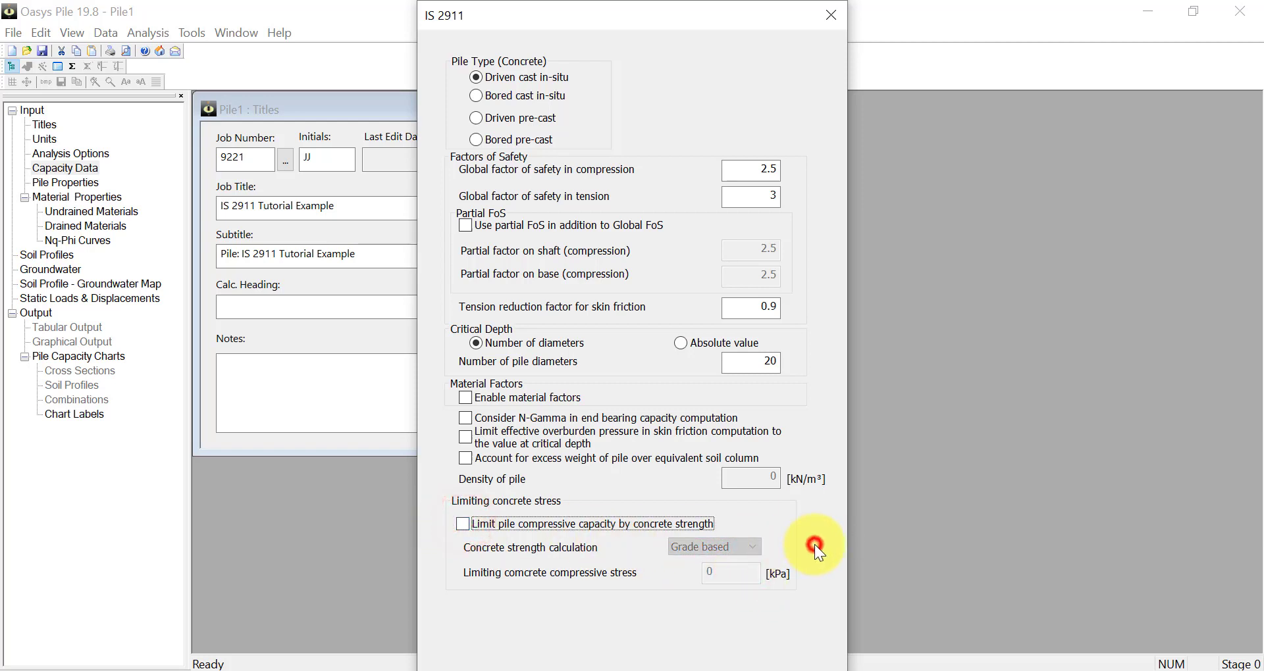
key("Return")
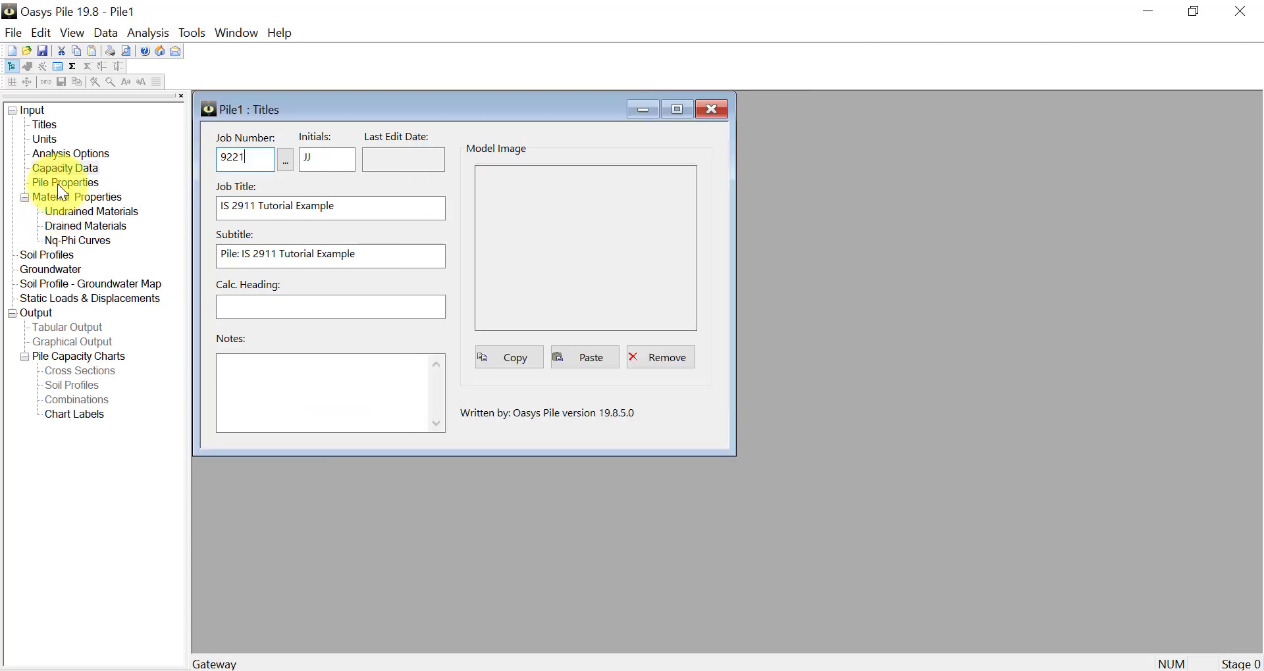
double_click(59, 183)
left_click(746, 94)
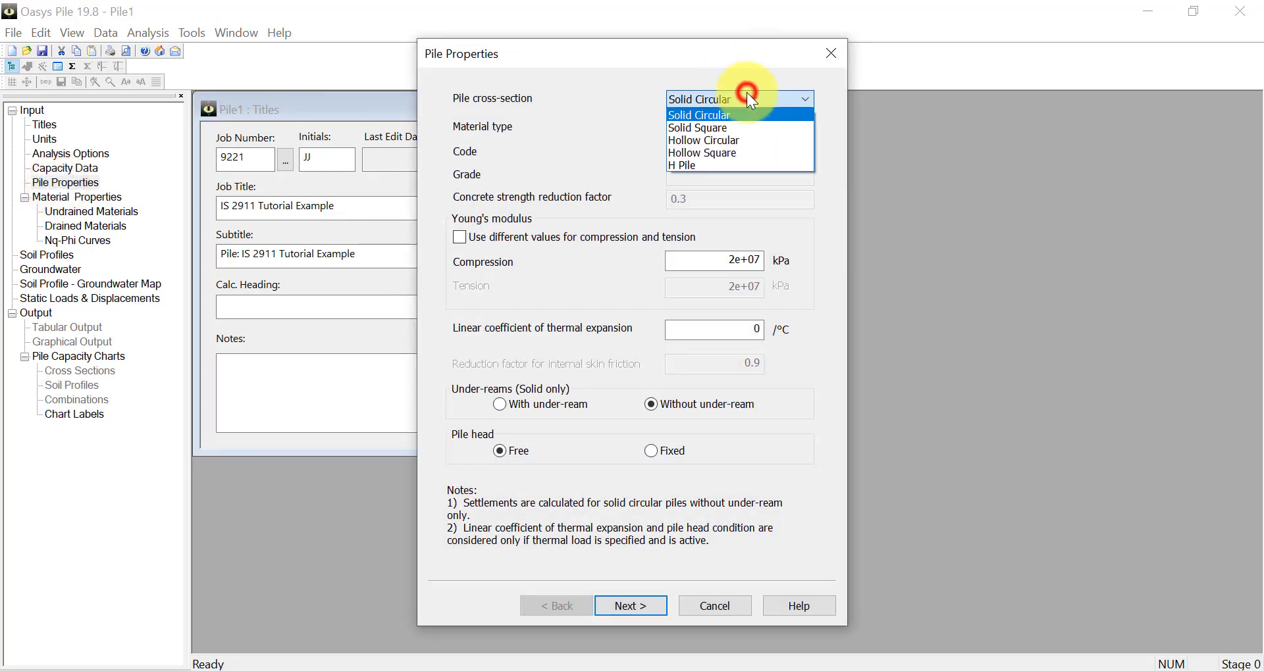
left_click(747, 96)
left_click(762, 124)
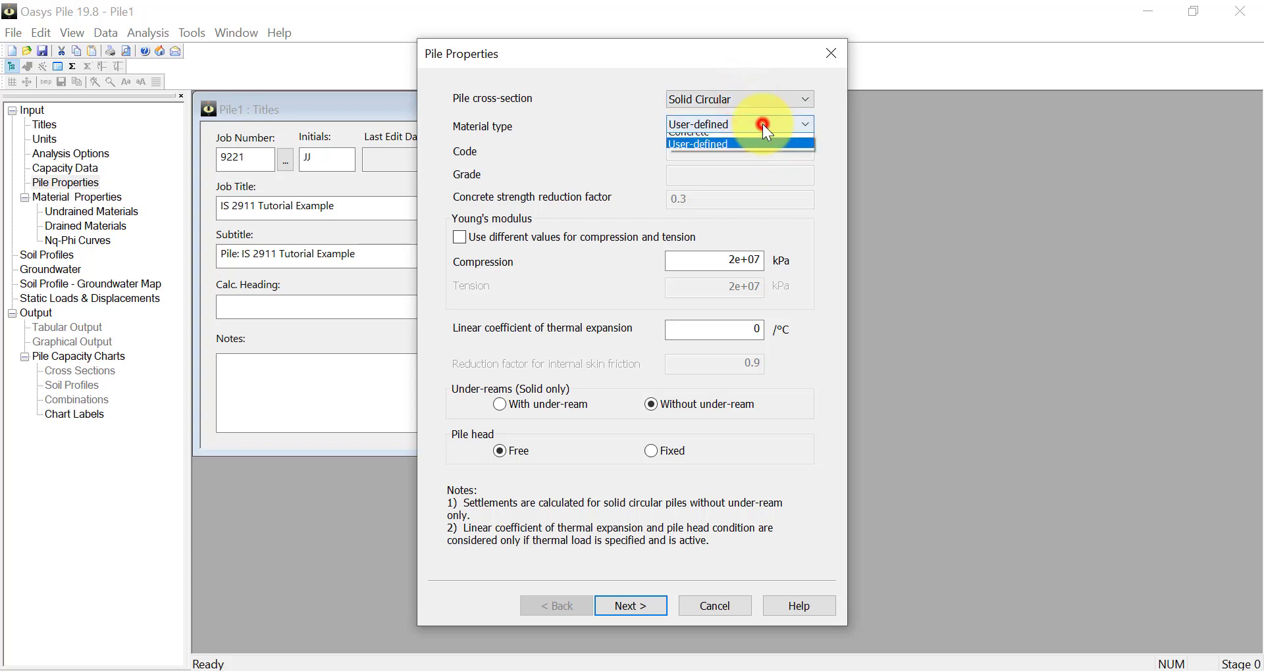
left_click(763, 141)
Set the pile's concrete code to IS 456 : 2000 and its grade to M50
left_click(757, 150)
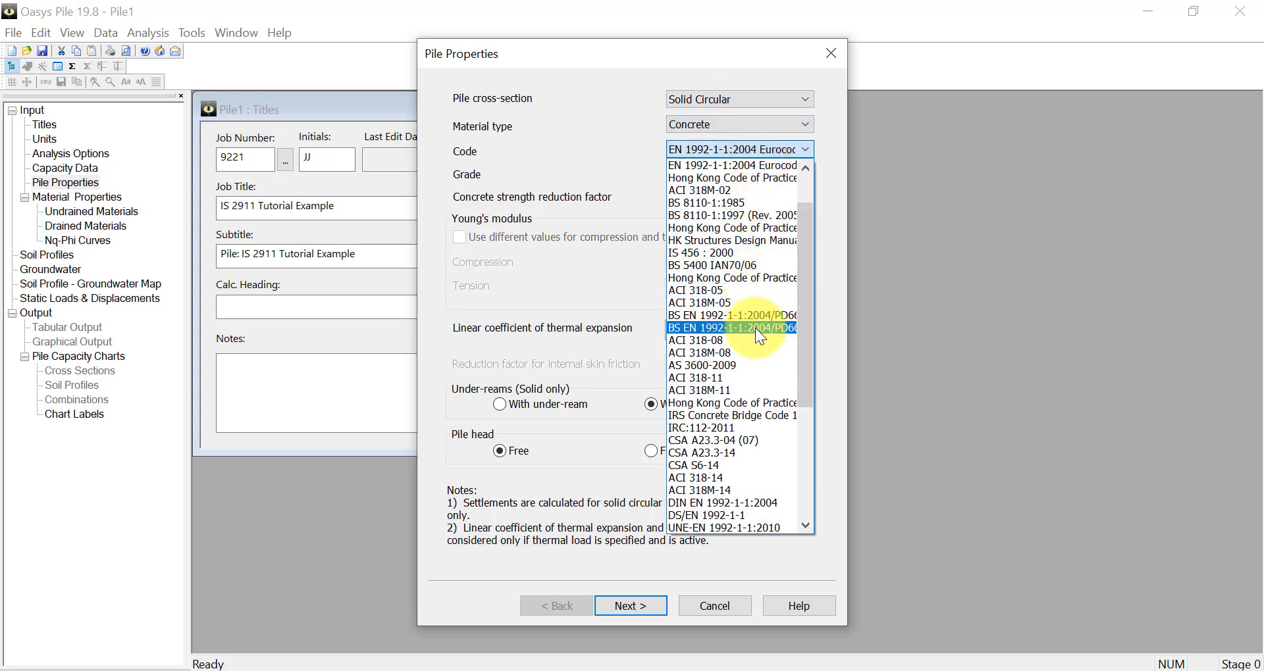
left_click(756, 253)
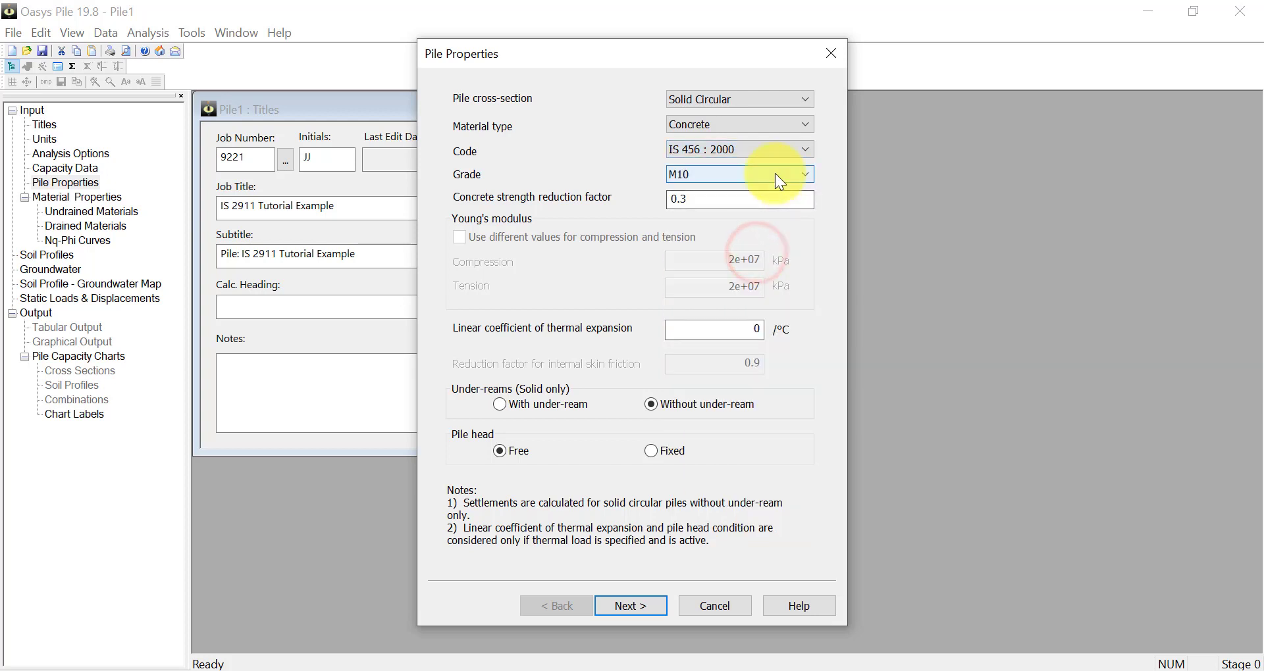
left_click(775, 173)
left_click(768, 289)
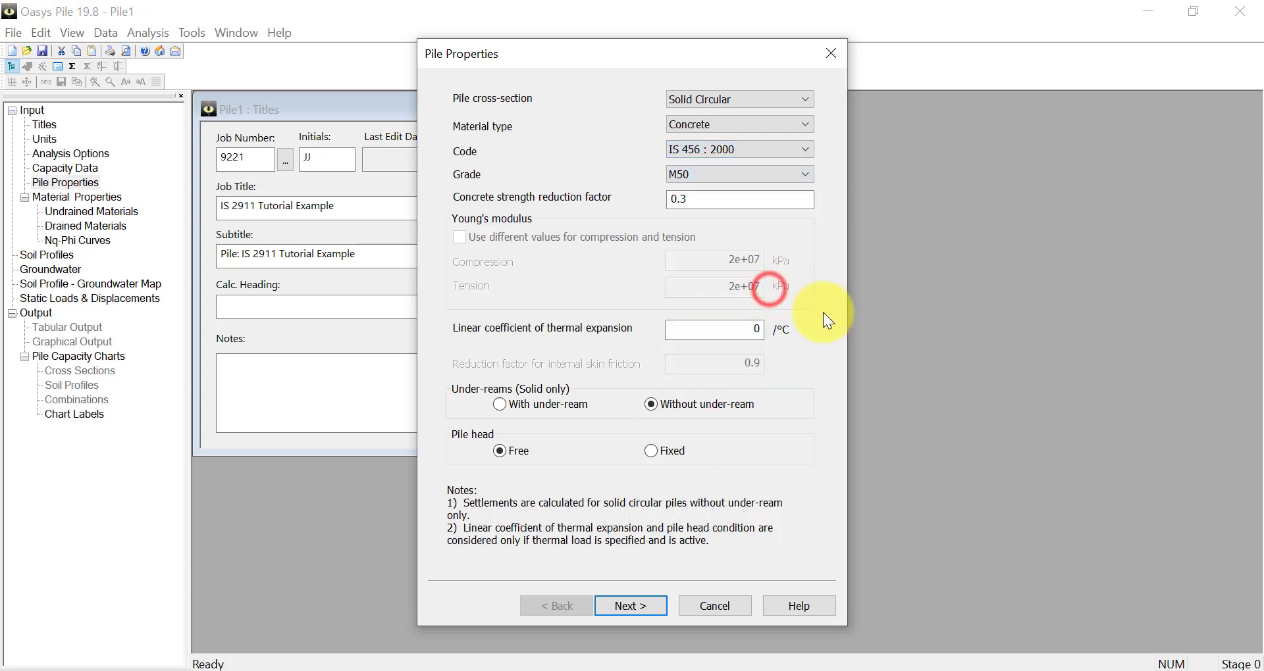
left_click(805, 172)
left_click(805, 173)
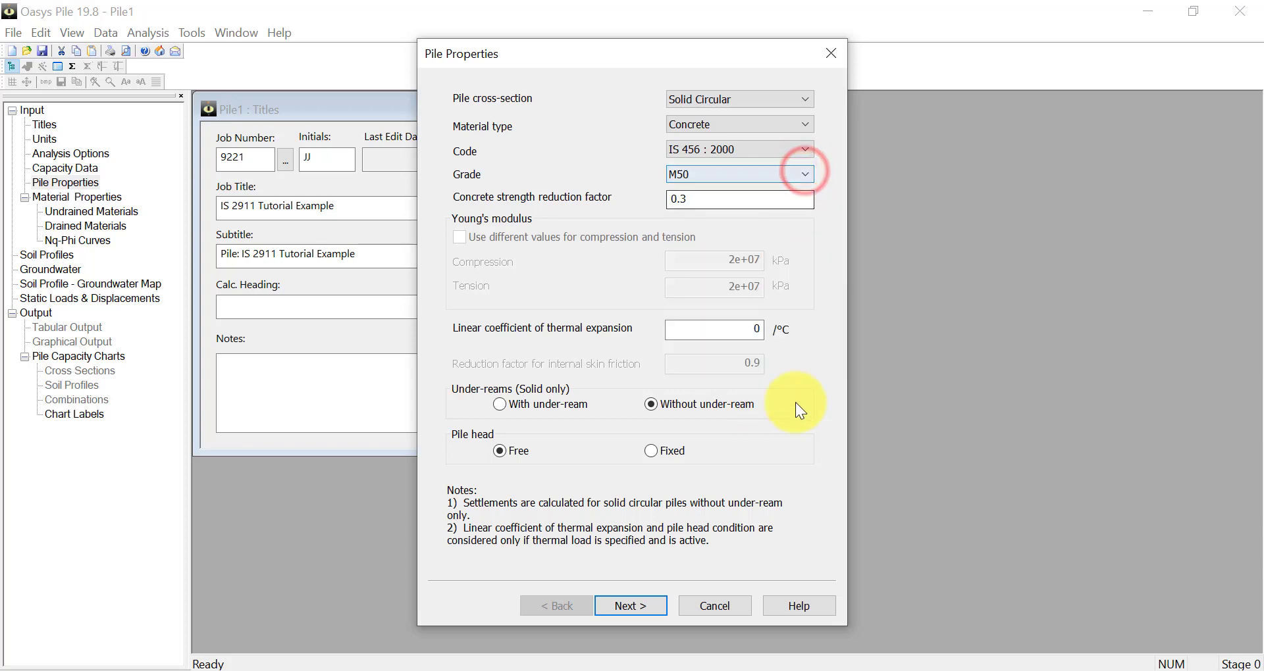
Accept the single 10 m pile length, and define one uniform cross-section with a top diameter of 0.6 m
left_click(645, 604)
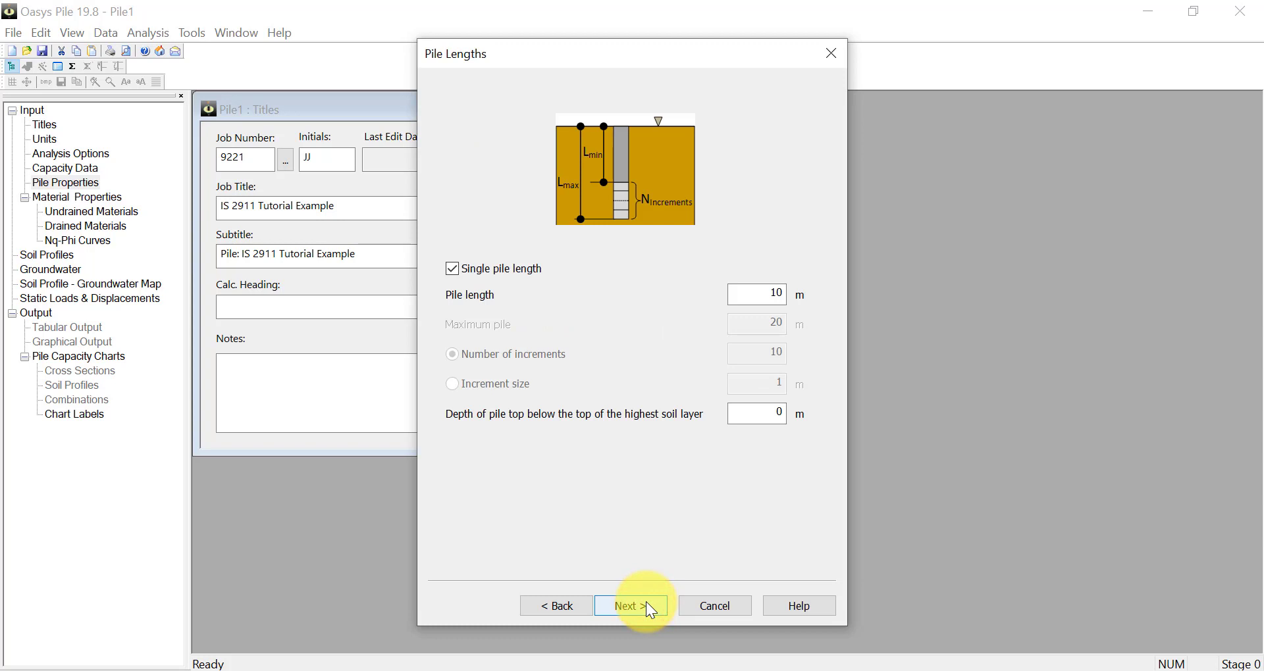
left_click(648, 608)
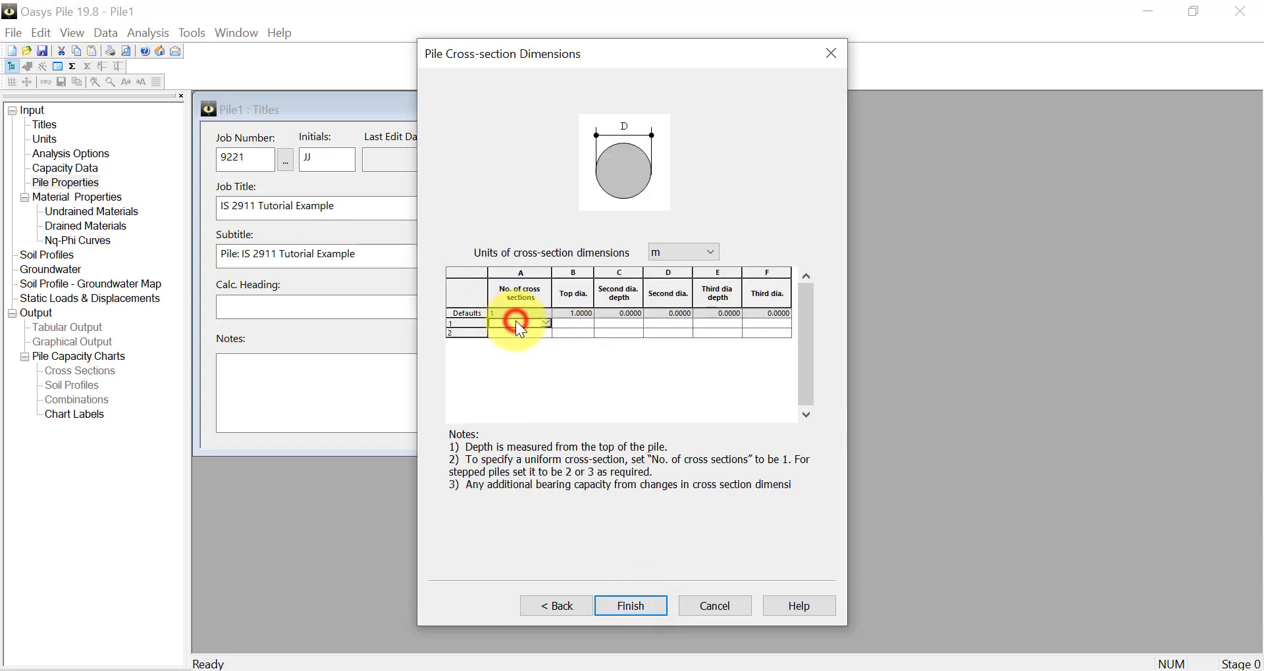
left_click(567, 324)
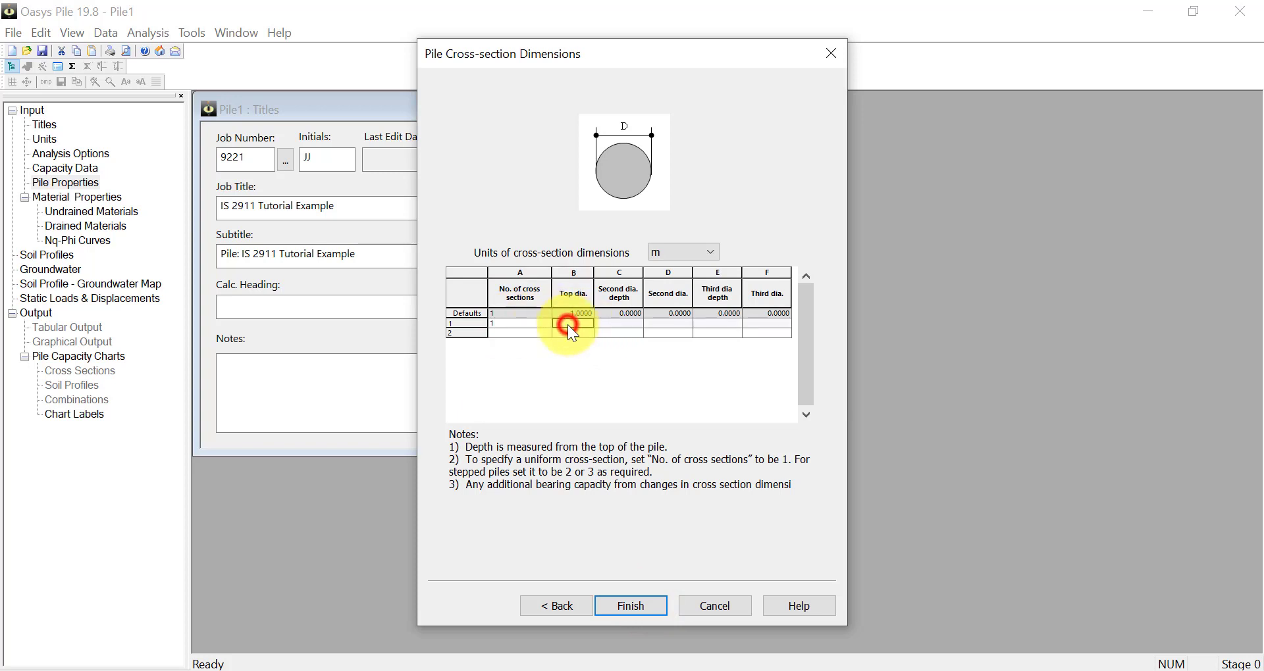
left_click(607, 326)
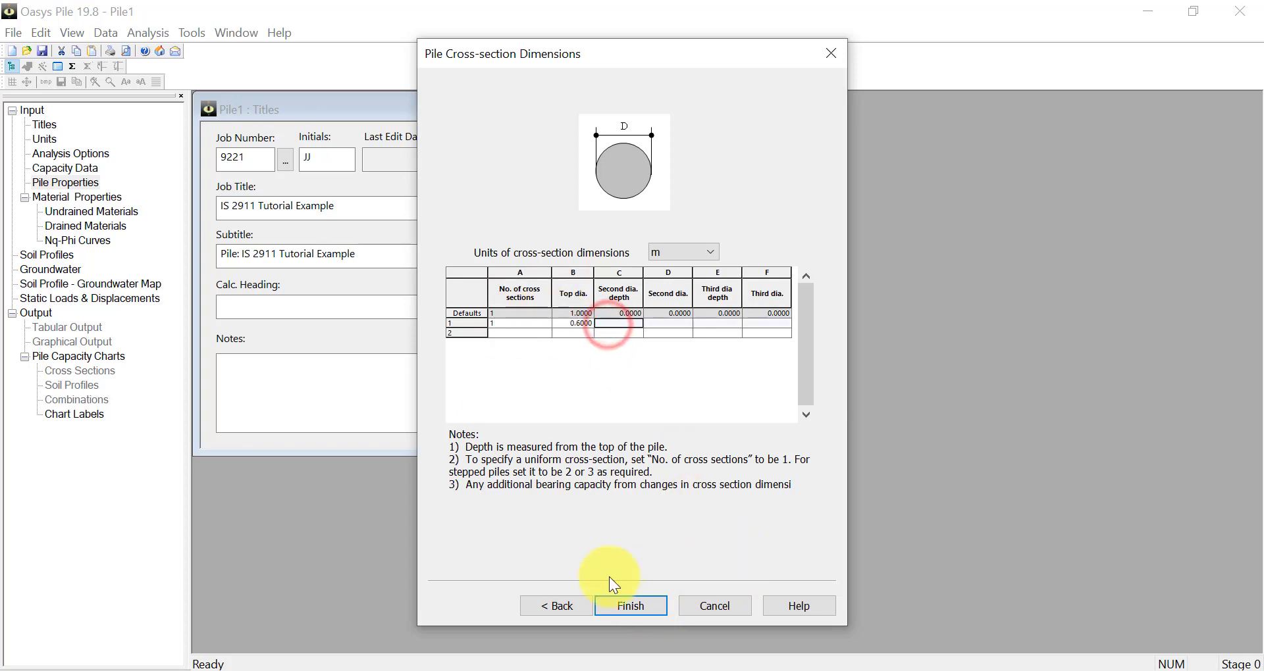
left_click(631, 604)
Add undrained Material 1 with a bulk unit weight of 19 kN/m³ and a soil strength of 50 kPa at top and base
left_click(84, 211)
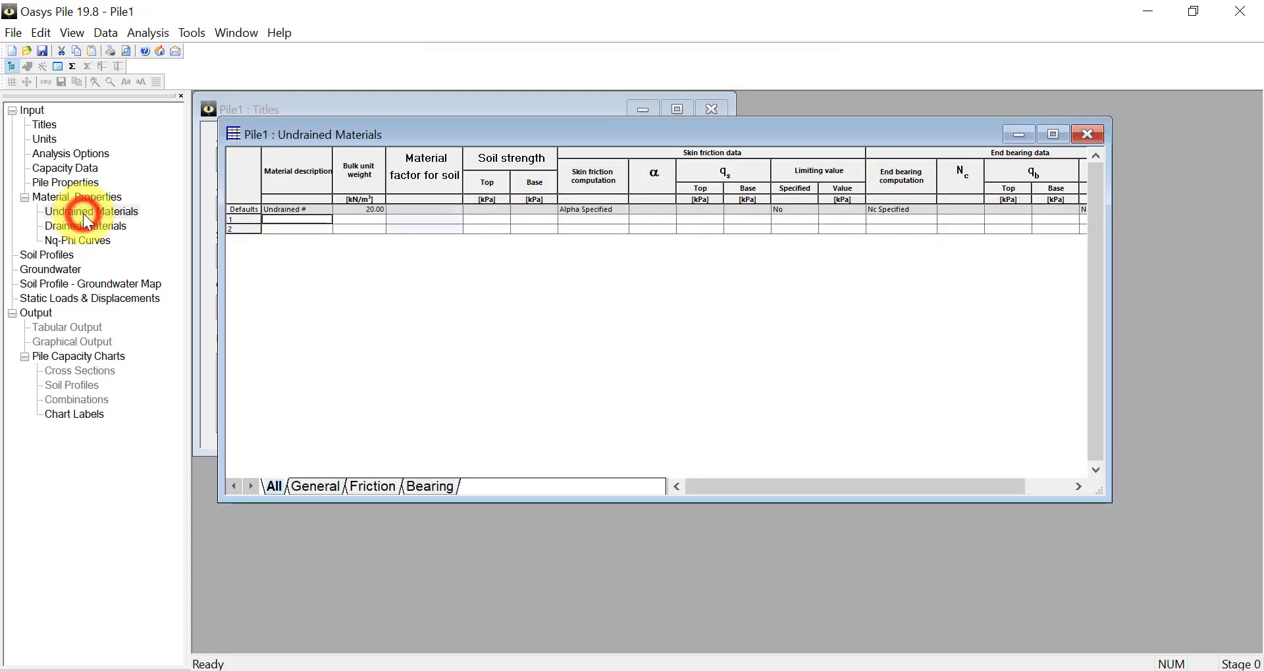
left_click(271, 219)
type("Material 1")
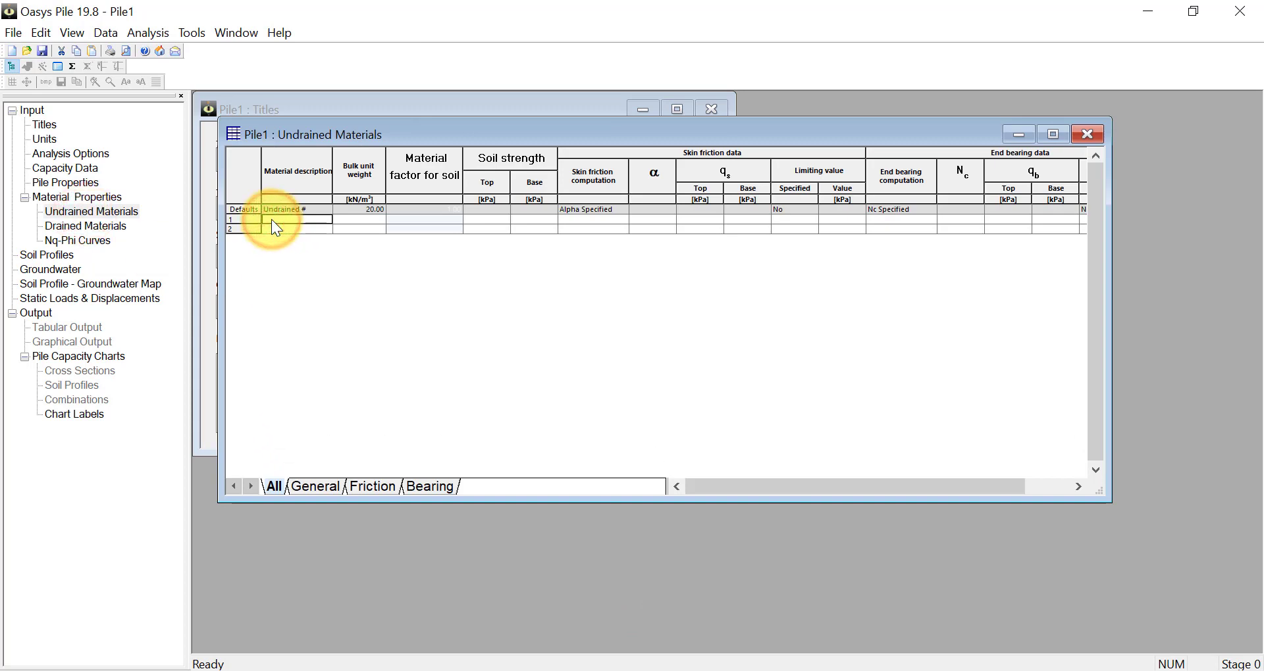
left_click(372, 220)
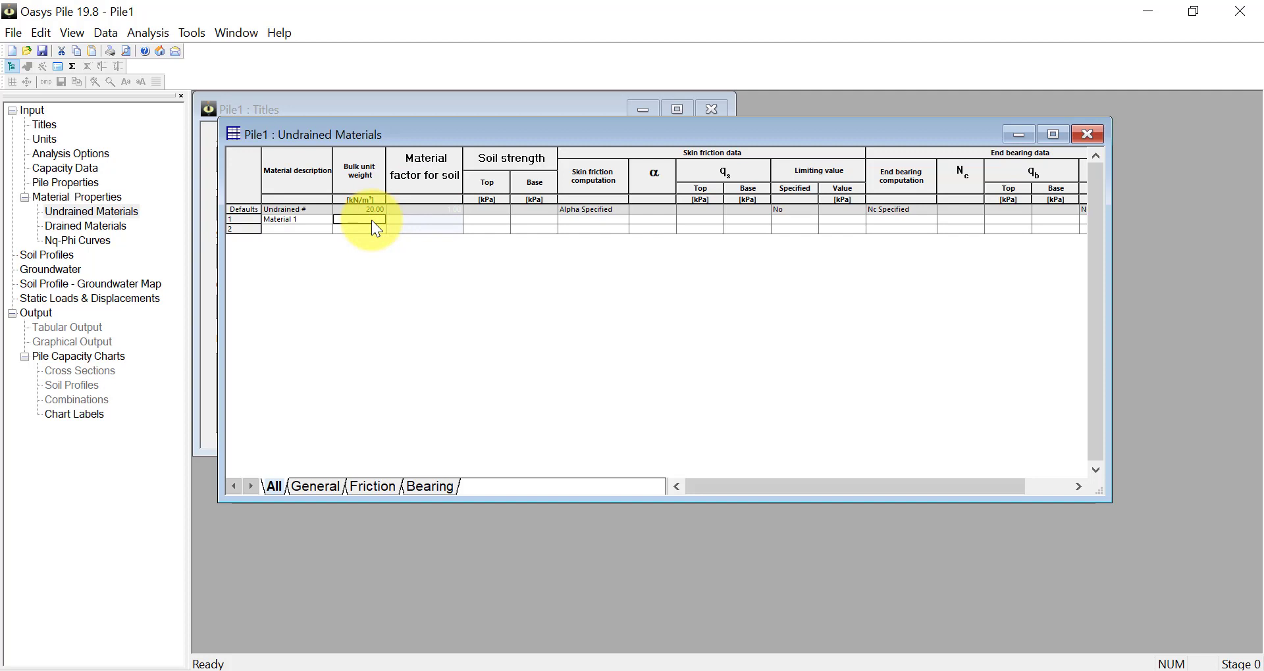
type("19")
left_click(404, 216)
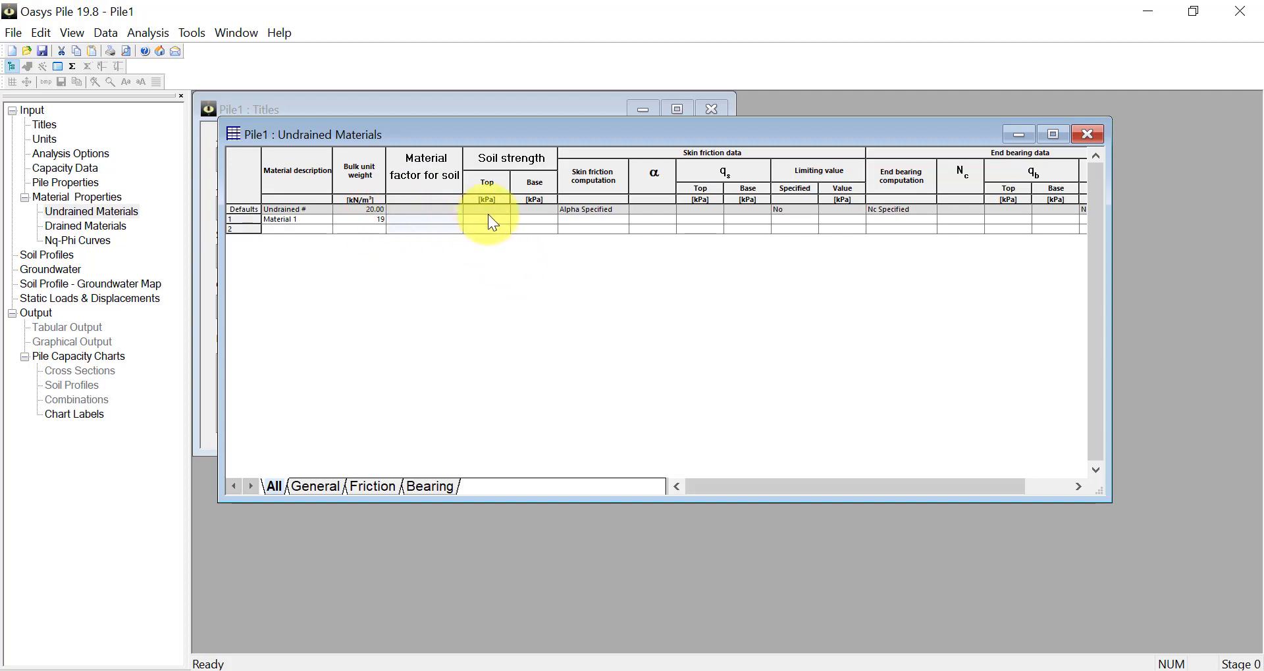
left_click(590, 228)
Set Material 1's skin friction computation to IS2911 without a limiting value, and its end bearing Nc to 9
left_click(618, 220)
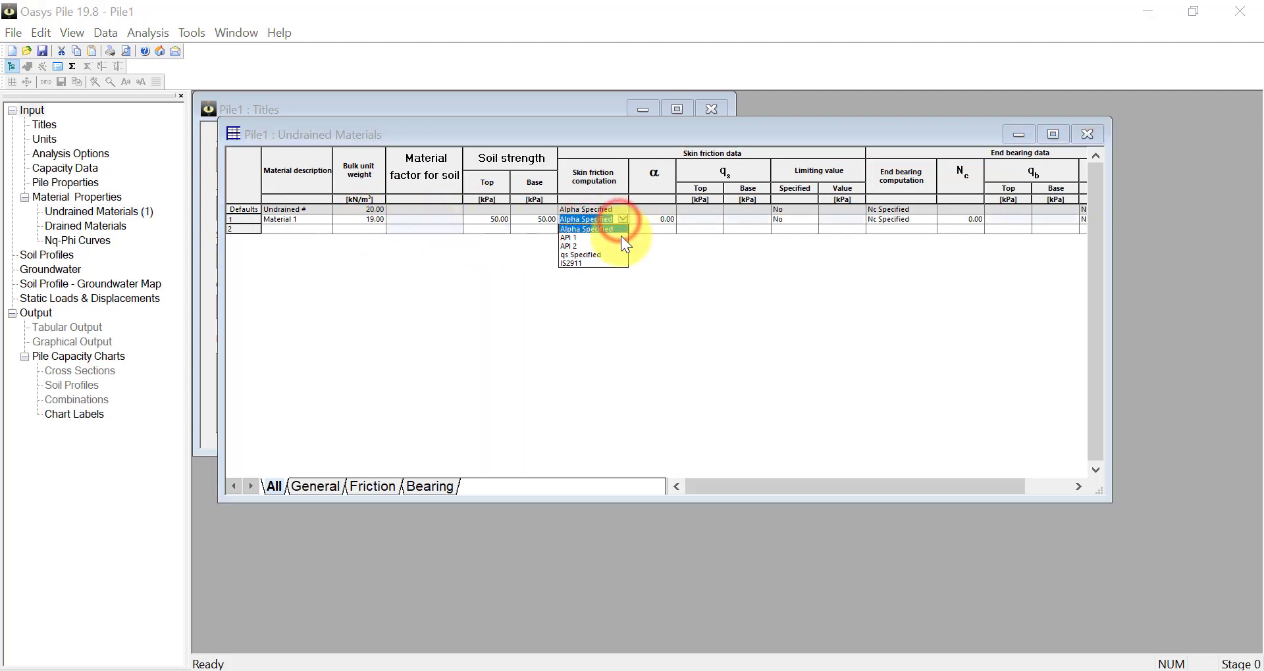
left_click(606, 262)
left_click(811, 220)
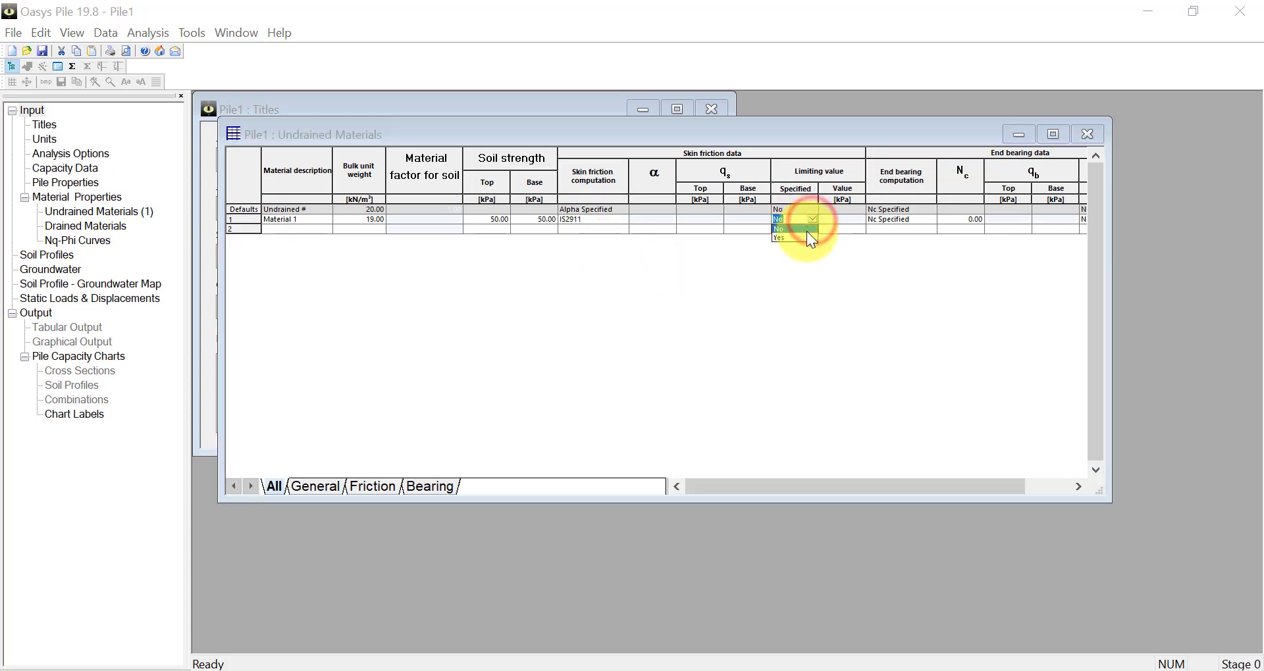
left_click(801, 229)
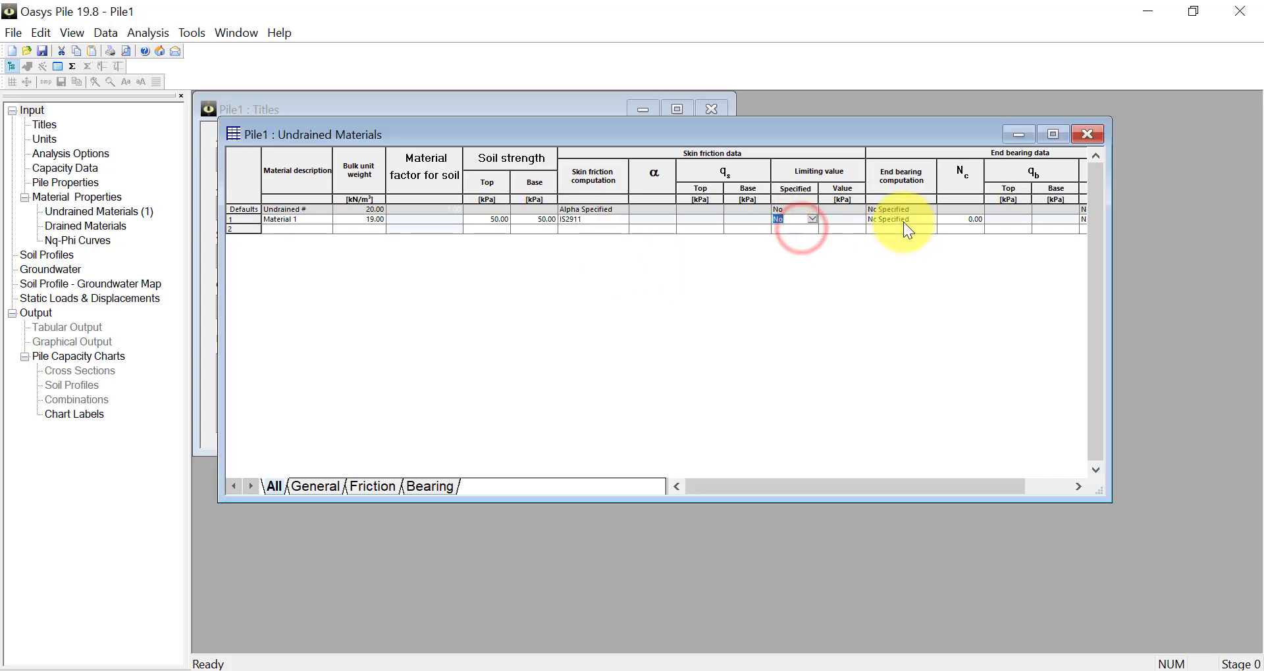
left_click(964, 219)
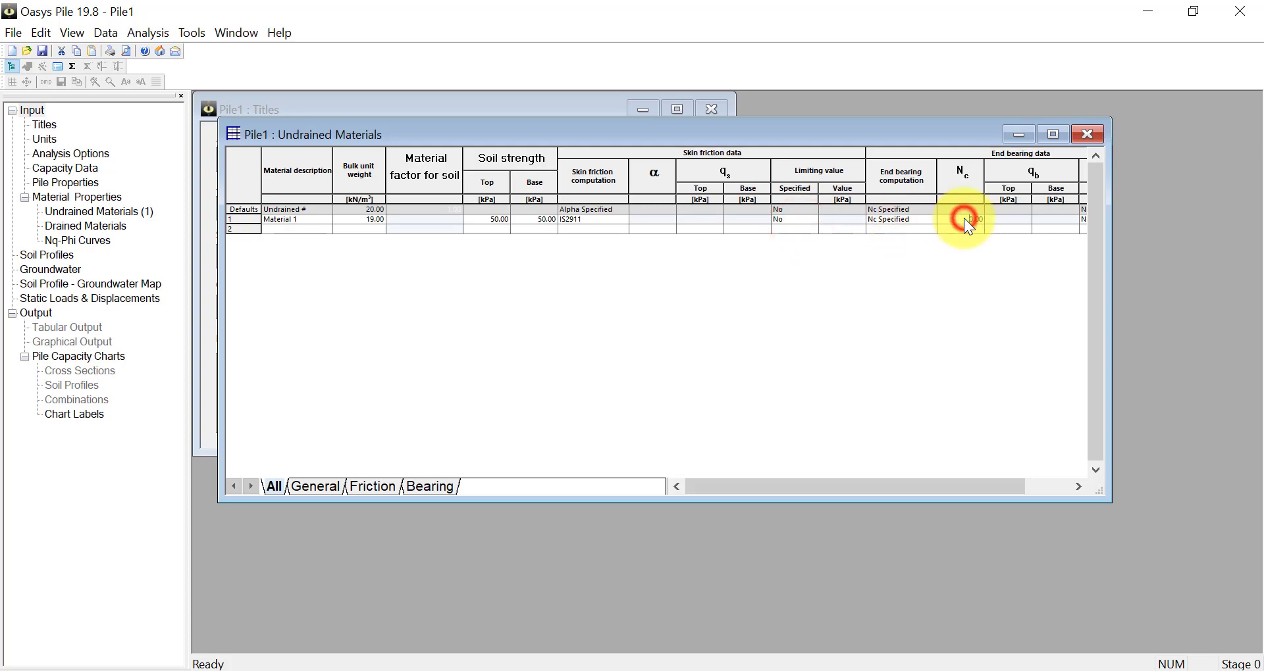
type("9")
left_click(1004, 221)
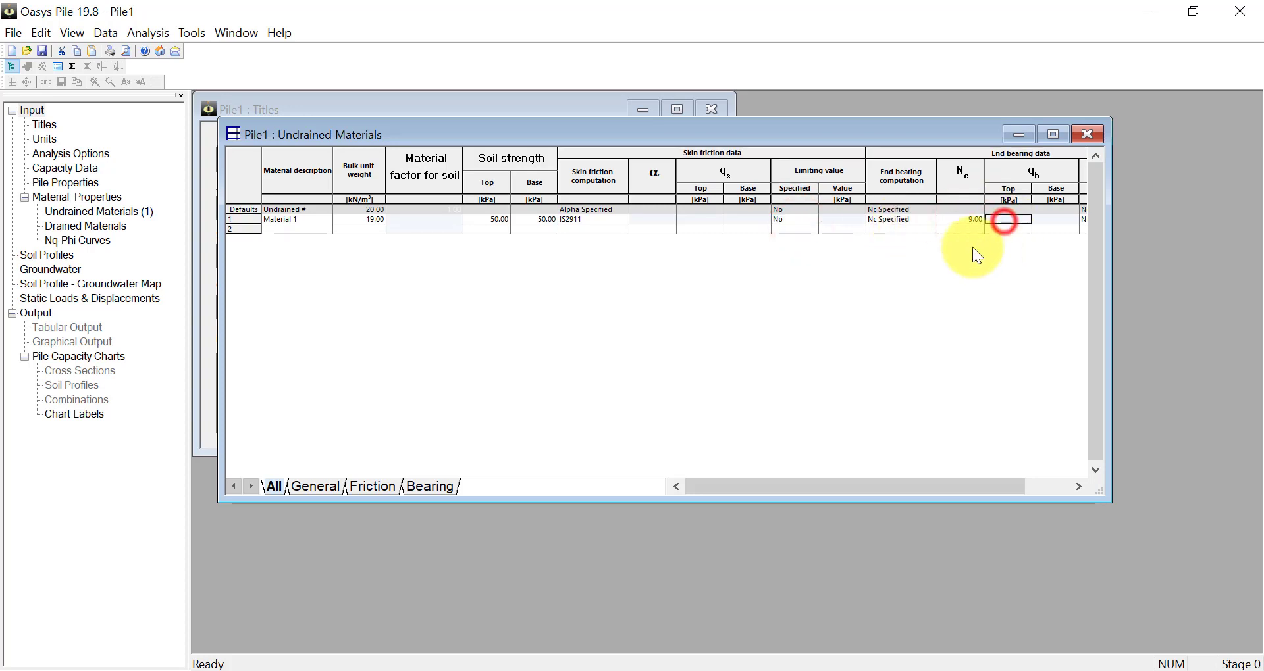
Add drained Material 2 with bulk unit weight 18 kN/m³, Earth pressure skin friction, δ of 30° and earth pressure coefficient K of 1.5
double_click(105, 223)
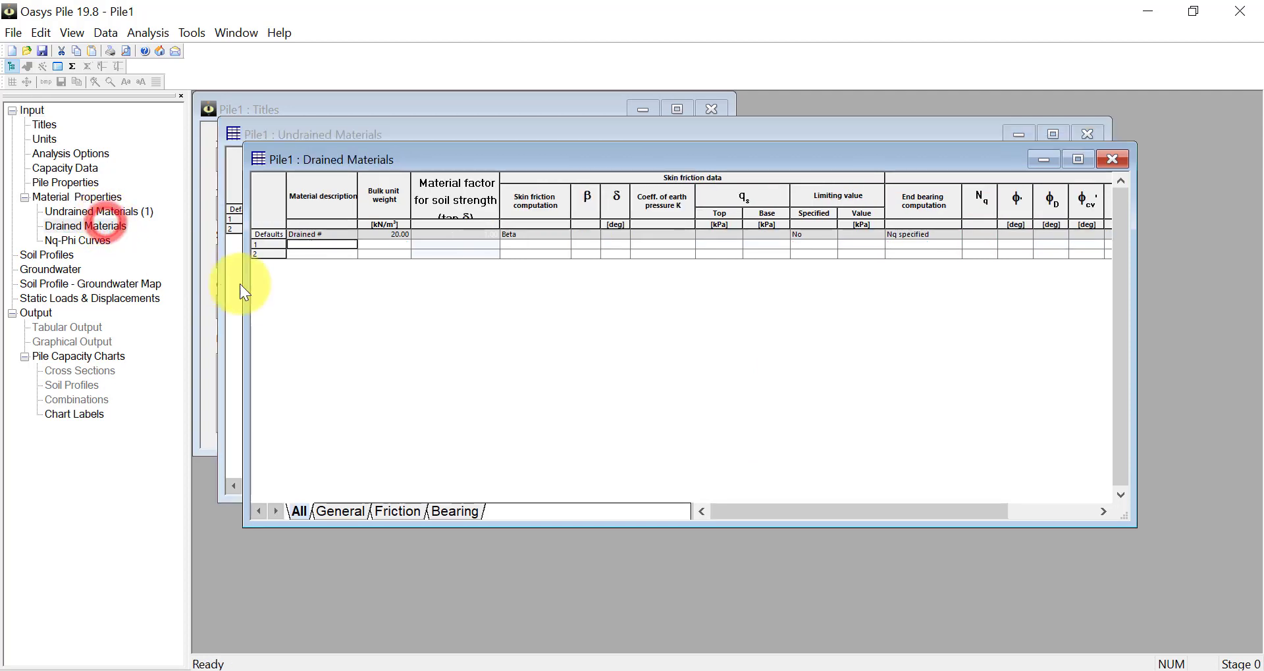
left_click(563, 245)
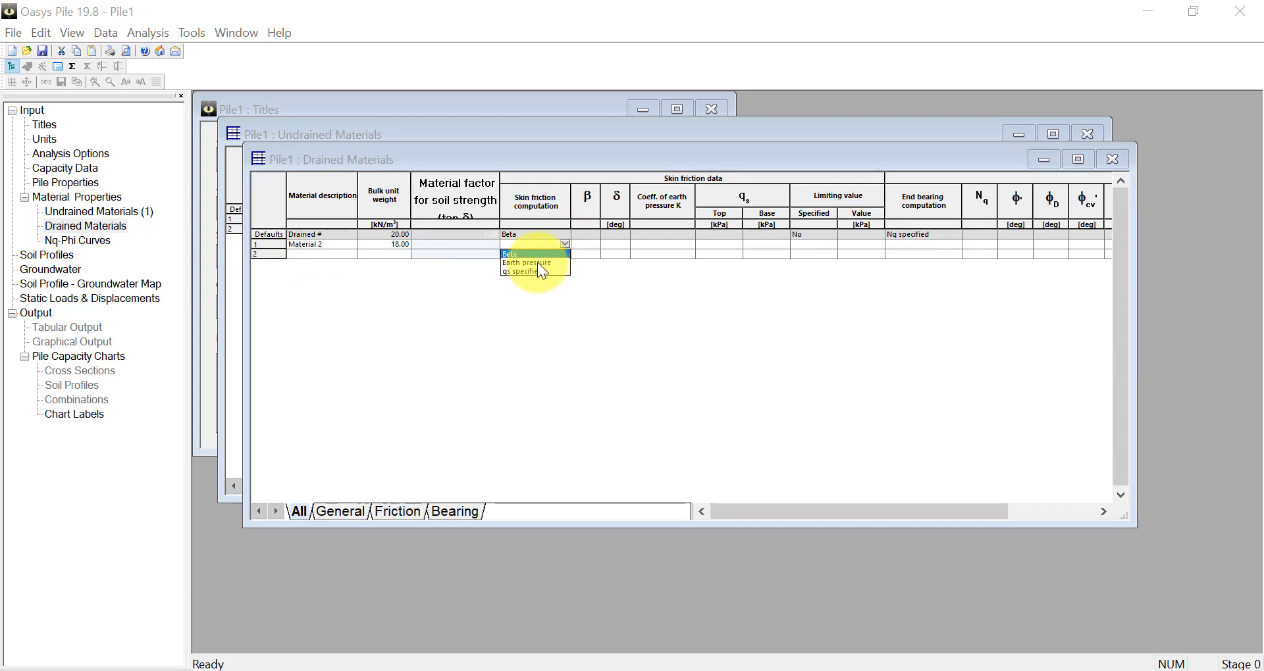
left_click(537, 262)
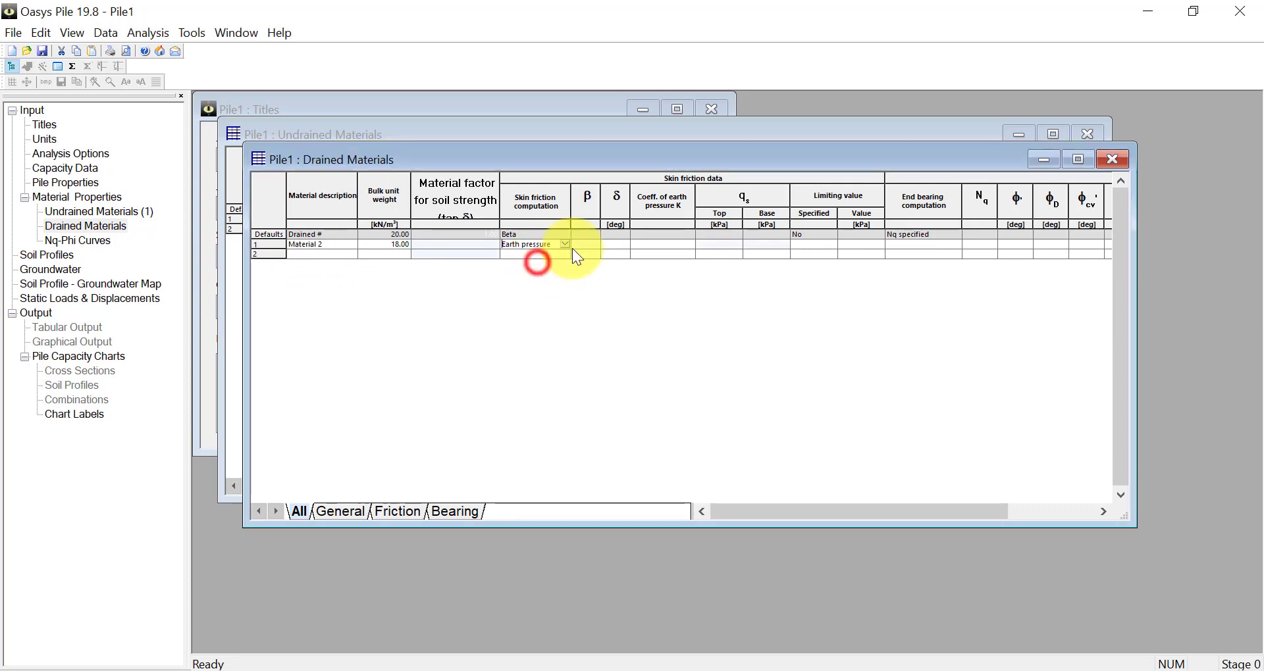
left_click(610, 245)
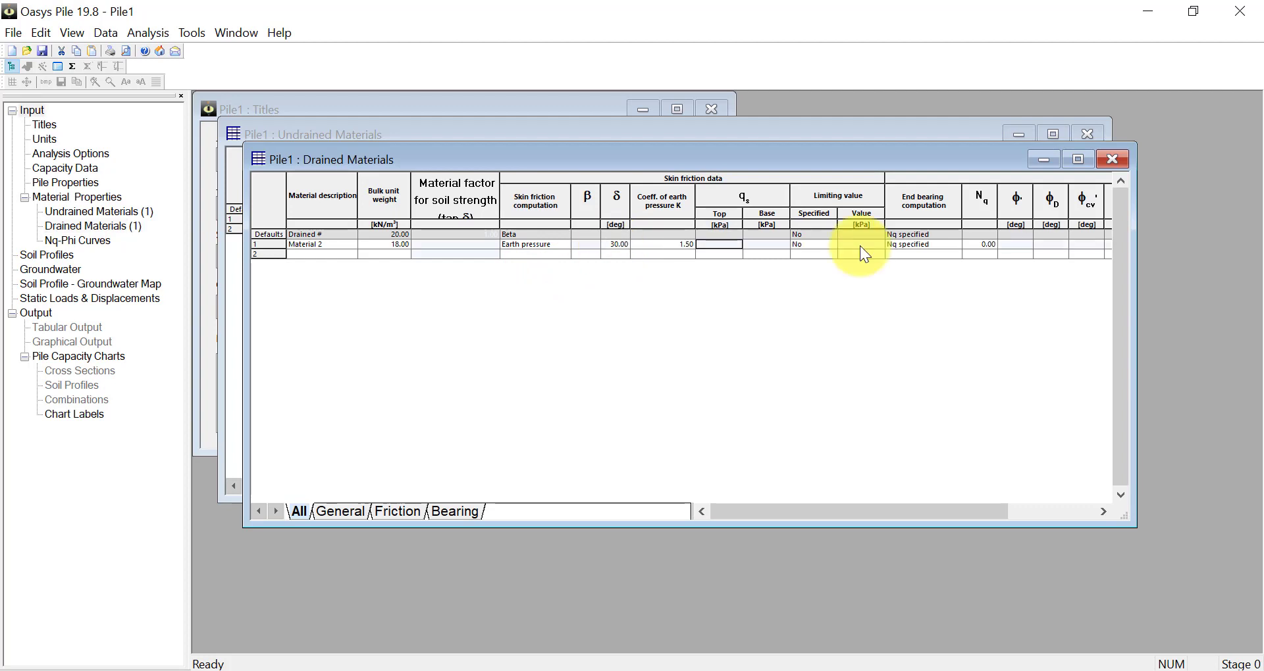
Set Material 2's end bearing factor Nq to 9, keeping the Nq specified computation
left_click(574, 245)
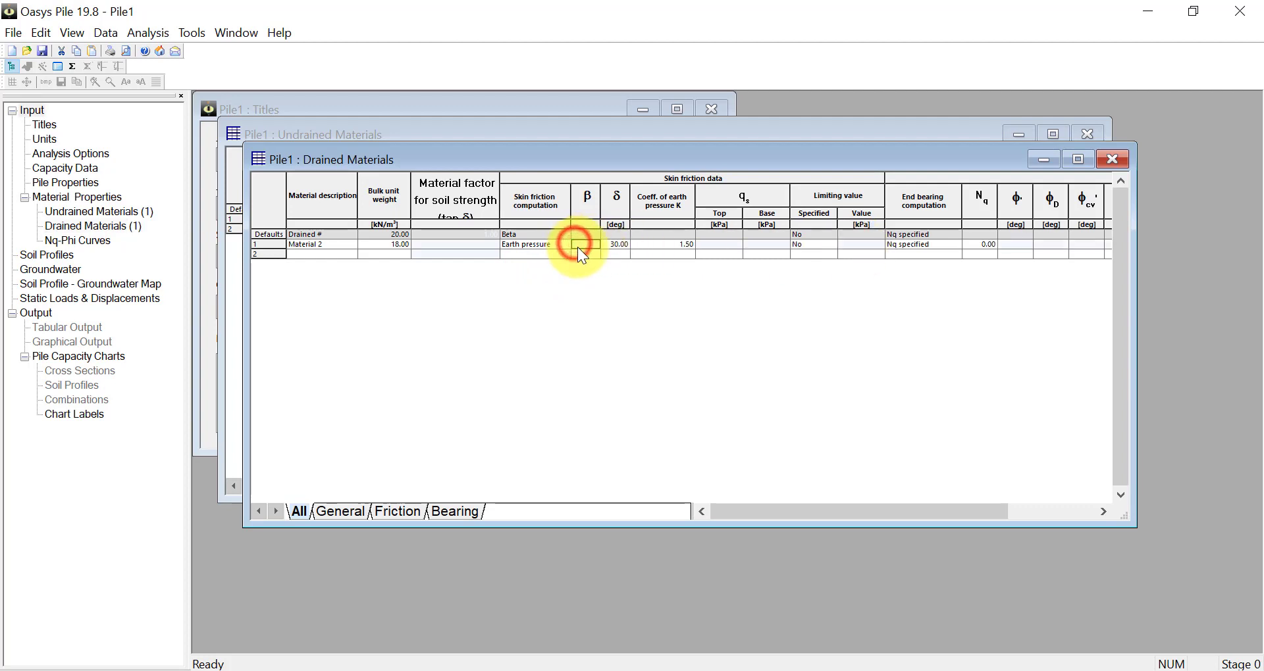
left_click(979, 245)
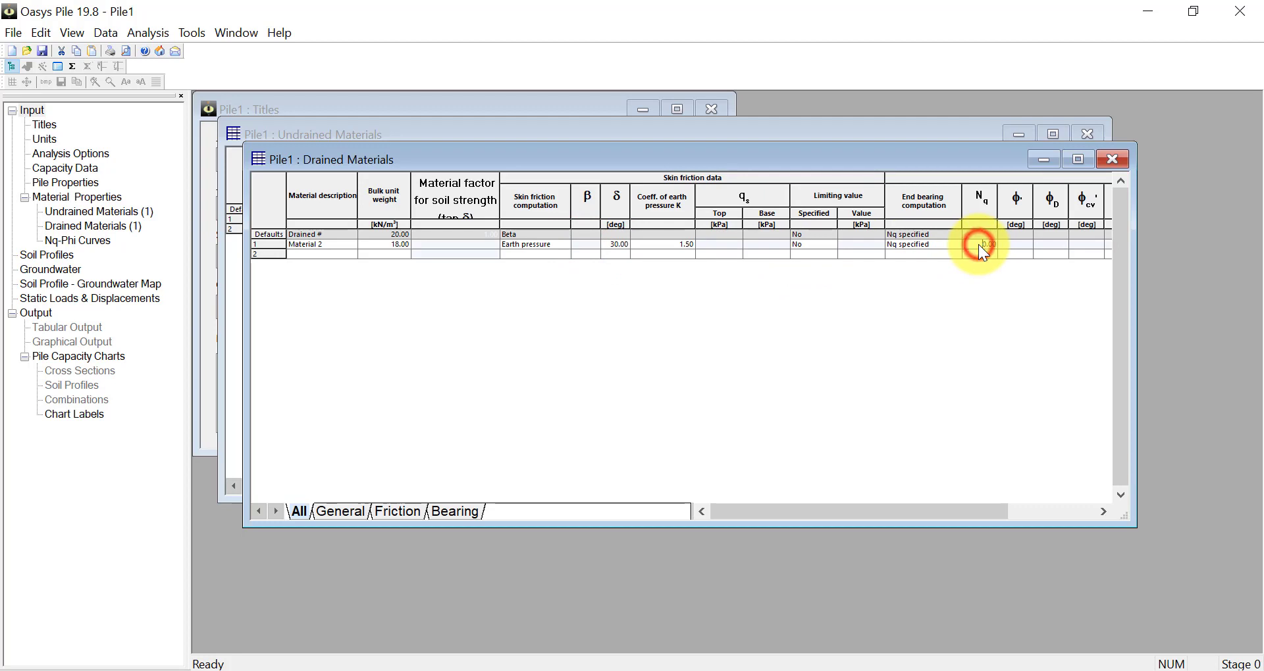
type("9")
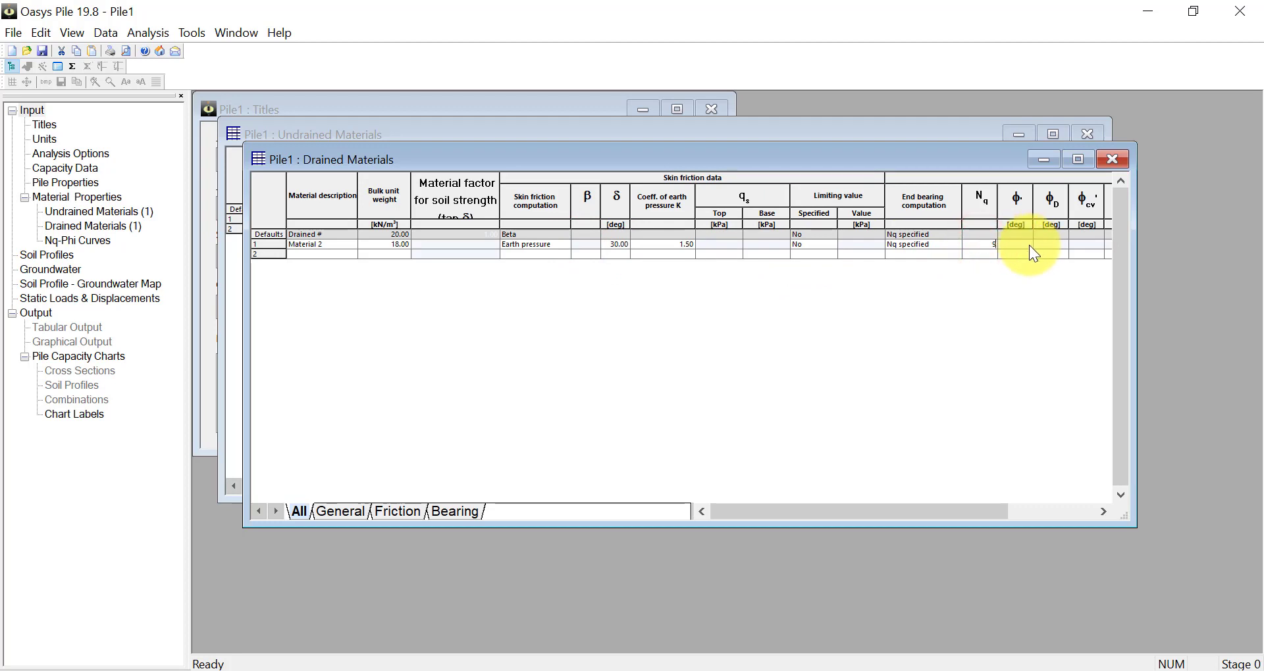
Define layer 1 of Soil Profile 1 at 0 m depth as Material 1, not contributing to negative skin friction
double_click(41, 255)
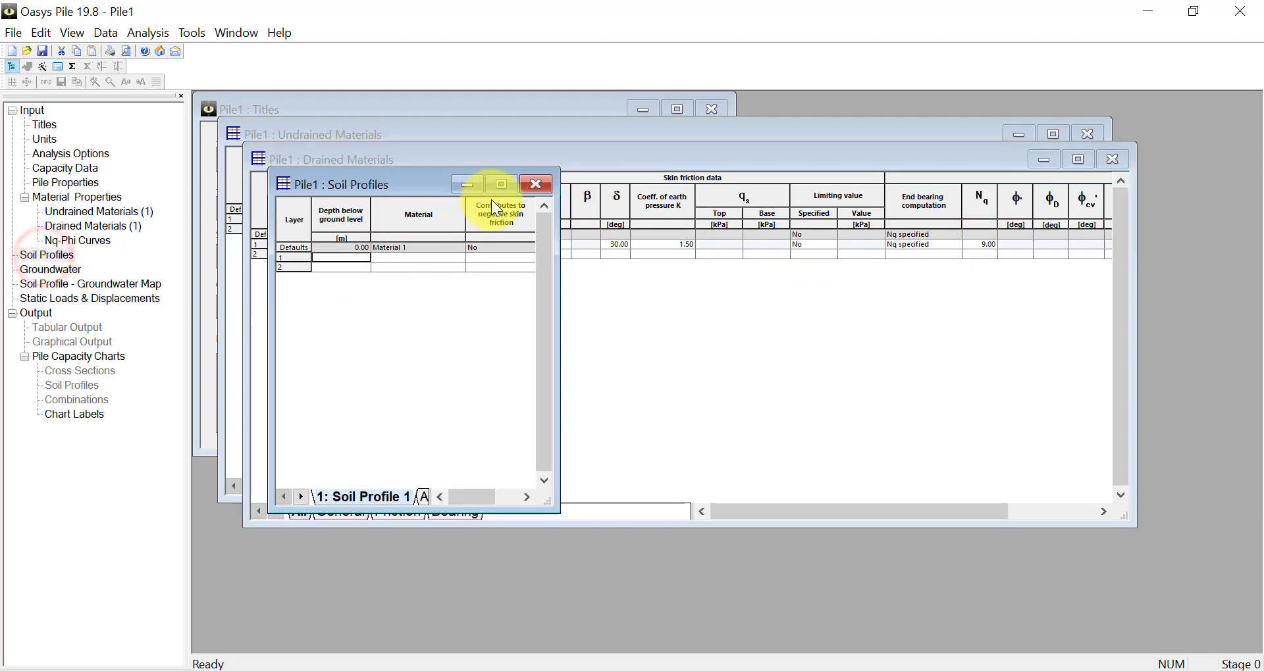
left_click(460, 257)
left_click(441, 267)
left_click(503, 259)
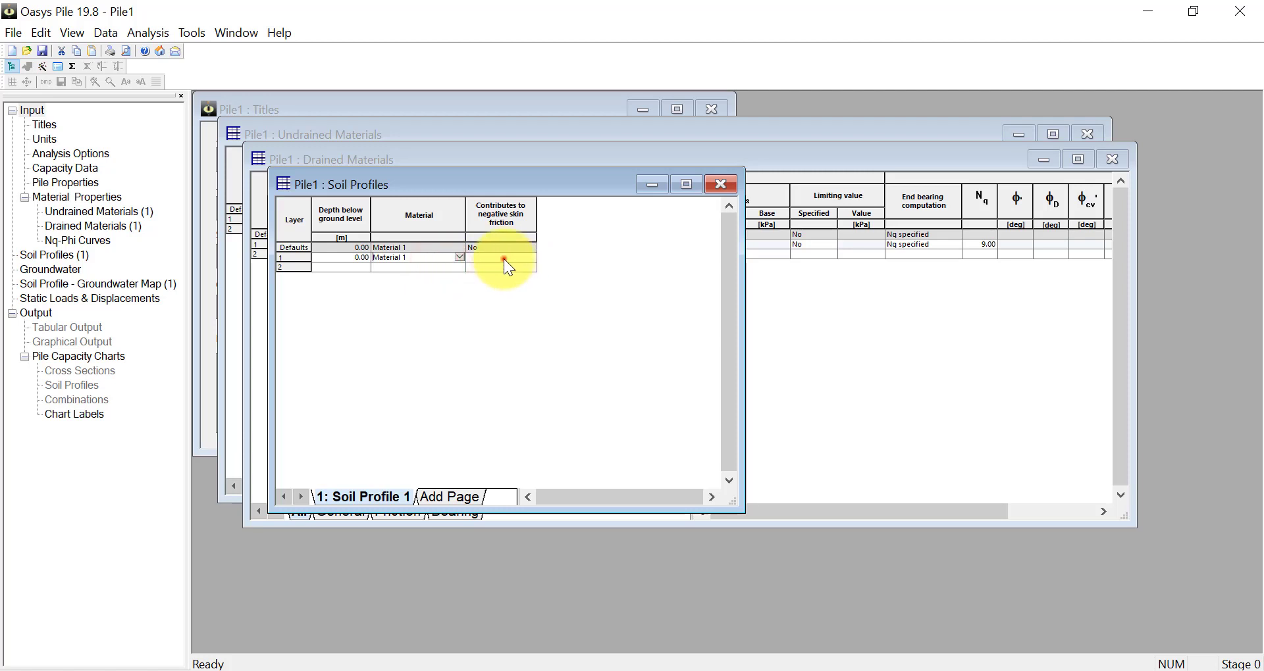
left_click(531, 258)
left_click(510, 273)
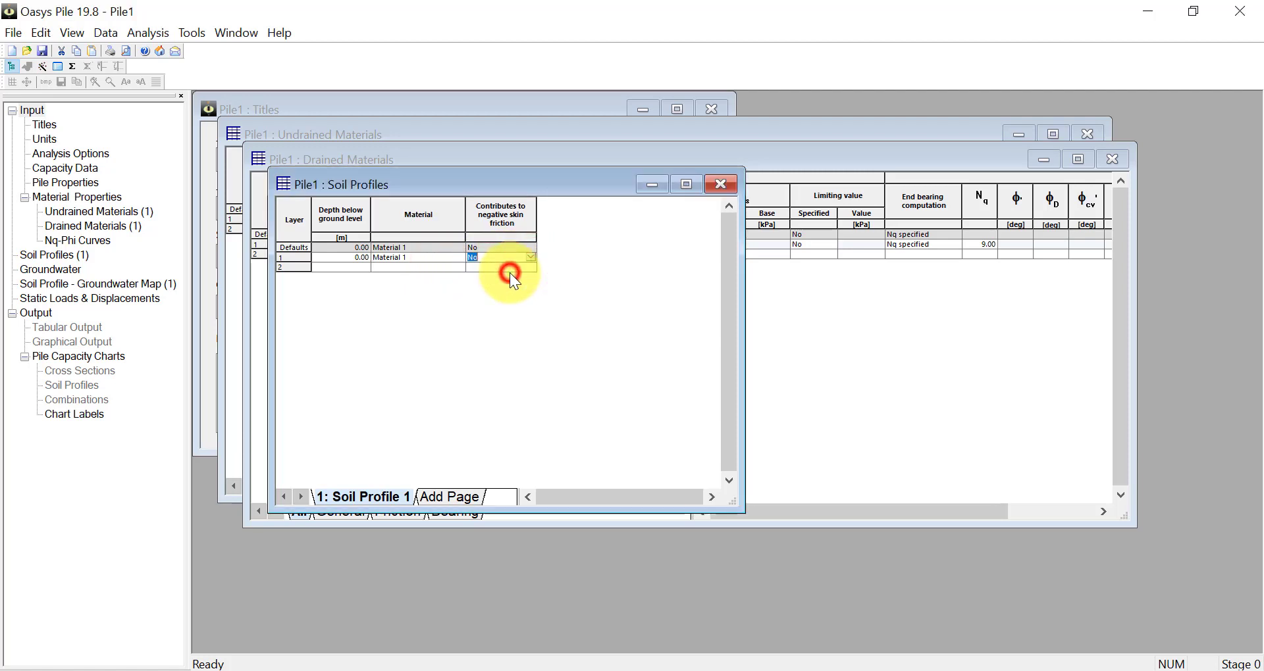
Add layer 2 at 5 m below ground level as Material 2, not contributing to negative skin friction
left_click(363, 270)
left_click(531, 267)
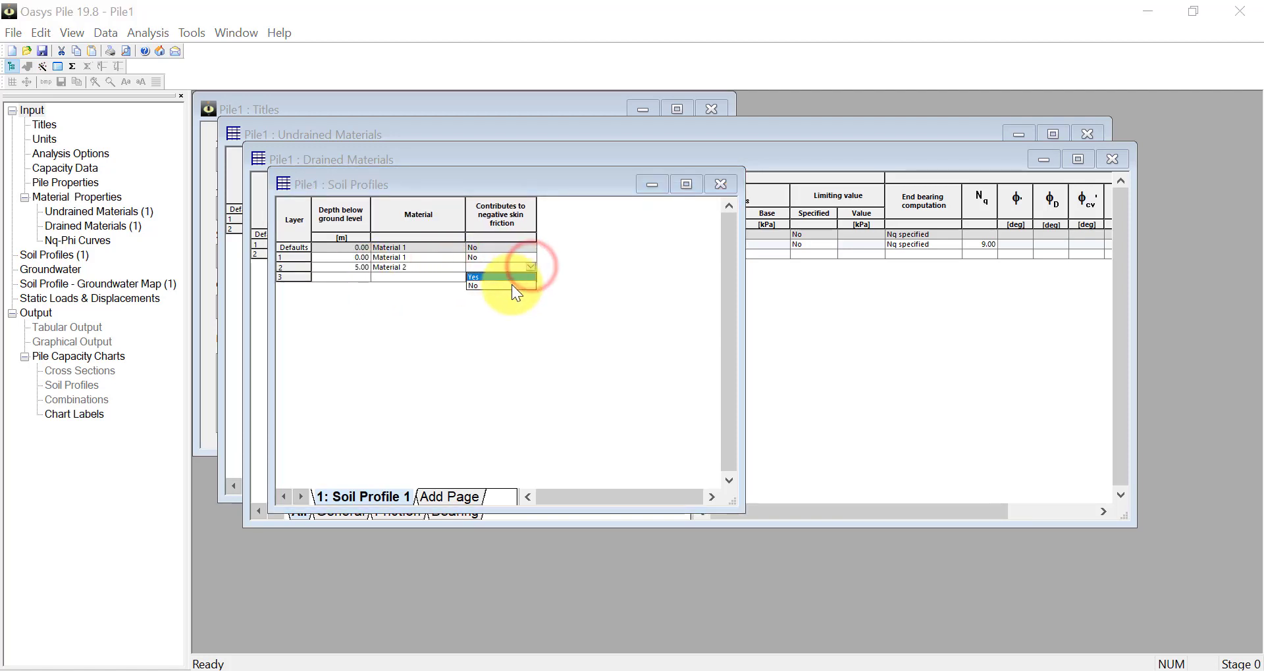
left_click(512, 286)
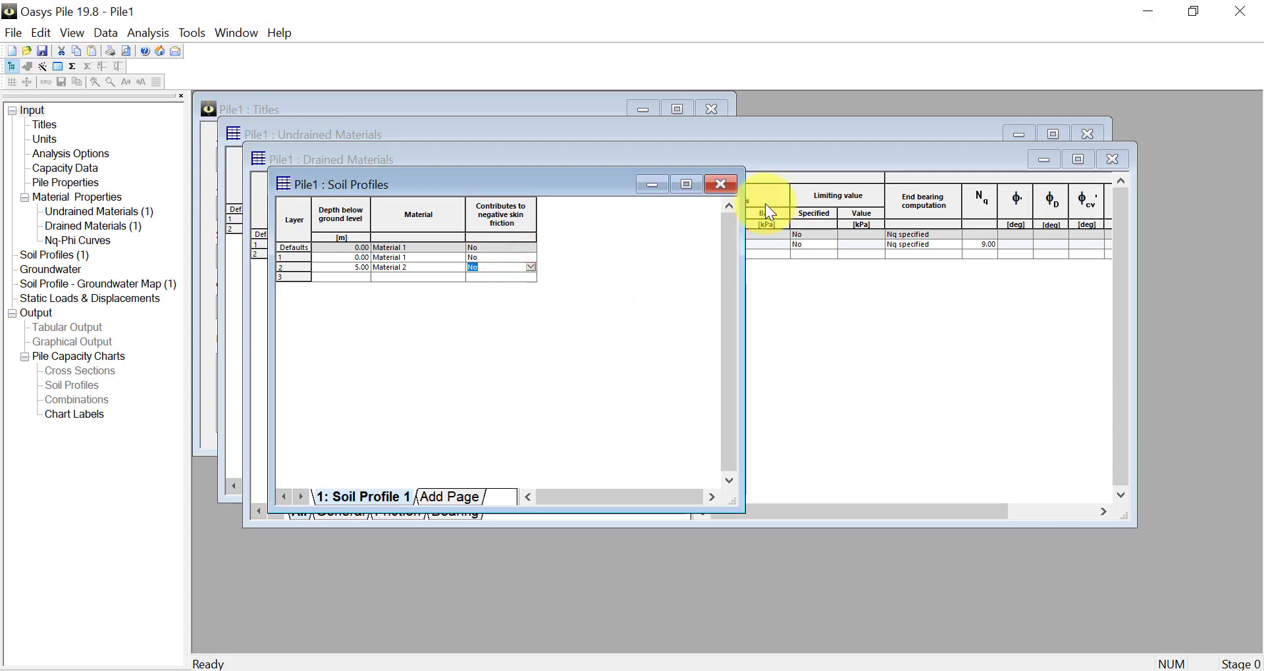
Run the analysis, proceed past the data checks, and generate the tabular output with the preselected input and result items
left_click(149, 33)
left_click(164, 52)
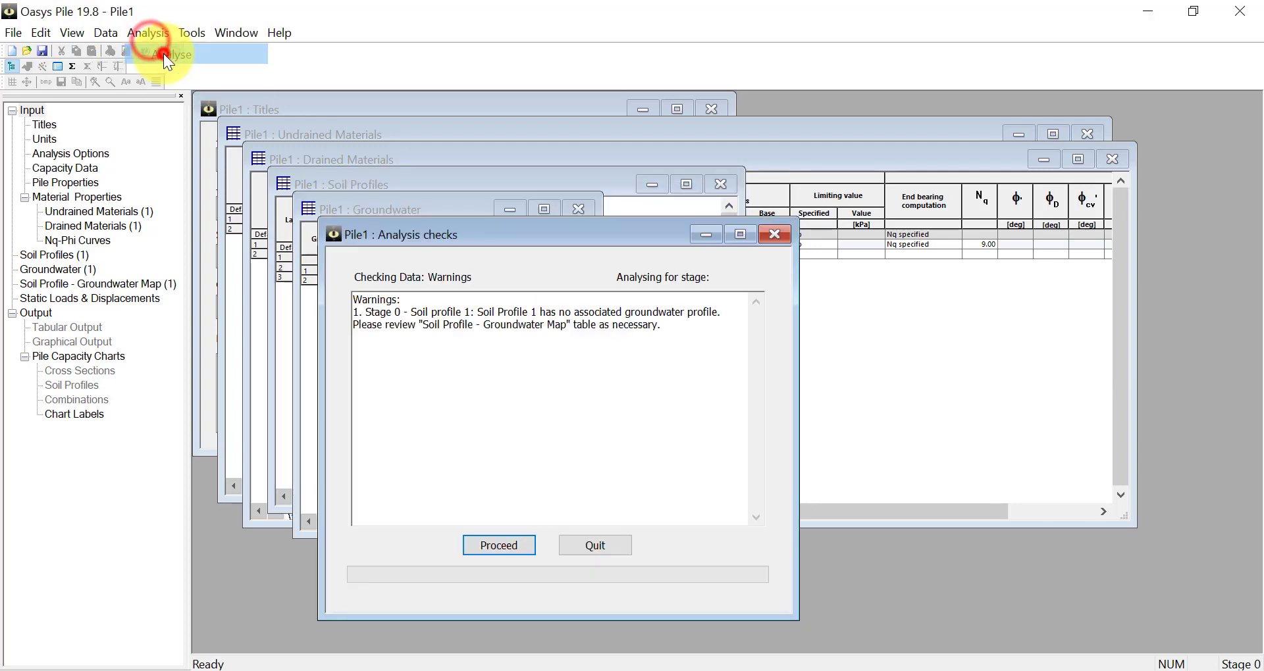
left_click(520, 547)
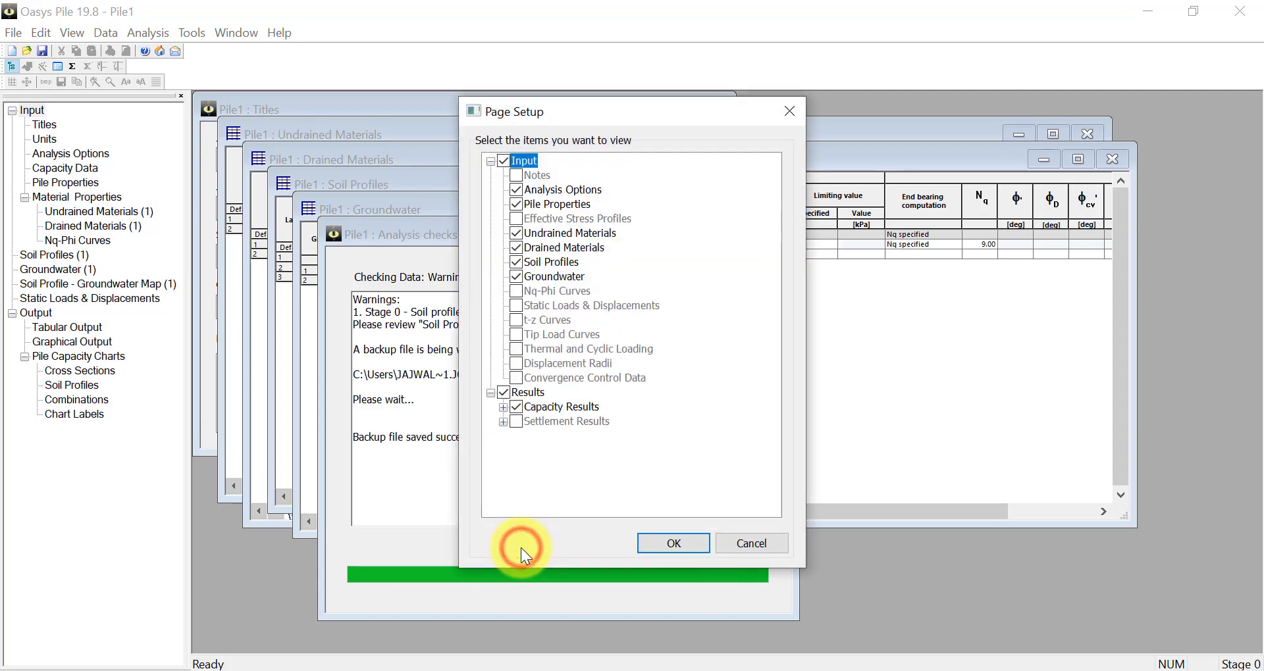
left_click(658, 545)
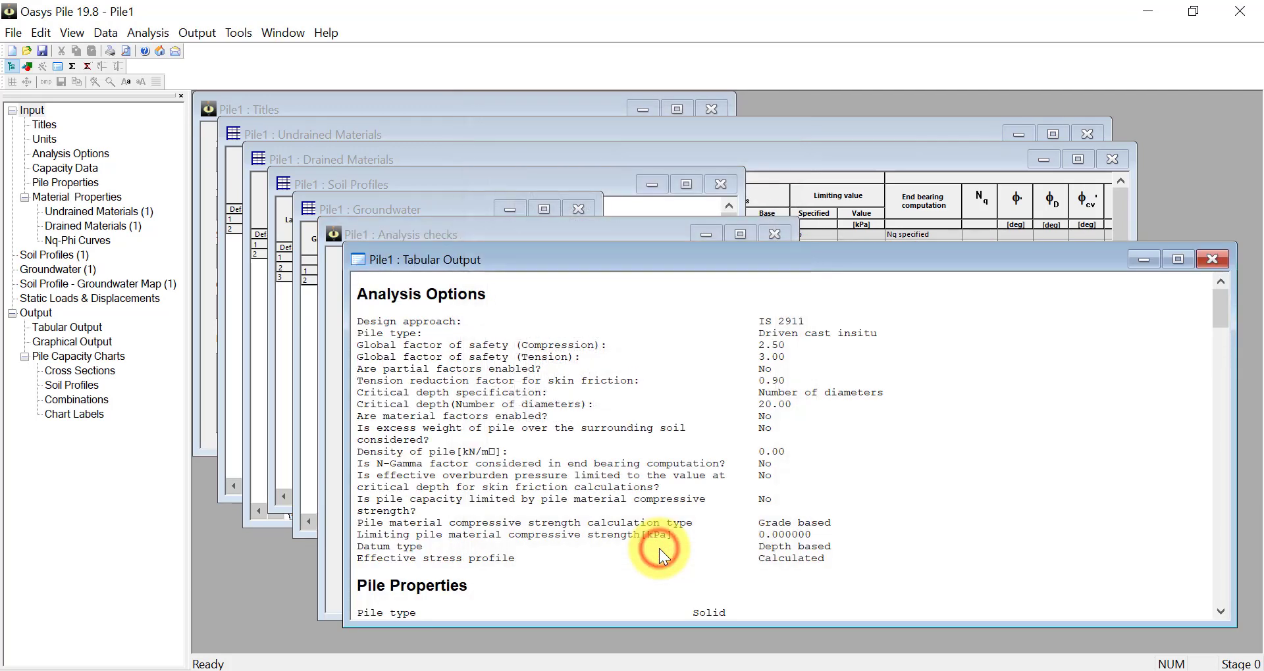
Maximize the tabular output and review the input data, stress profiles and compression capacity results
left_click(1189, 256)
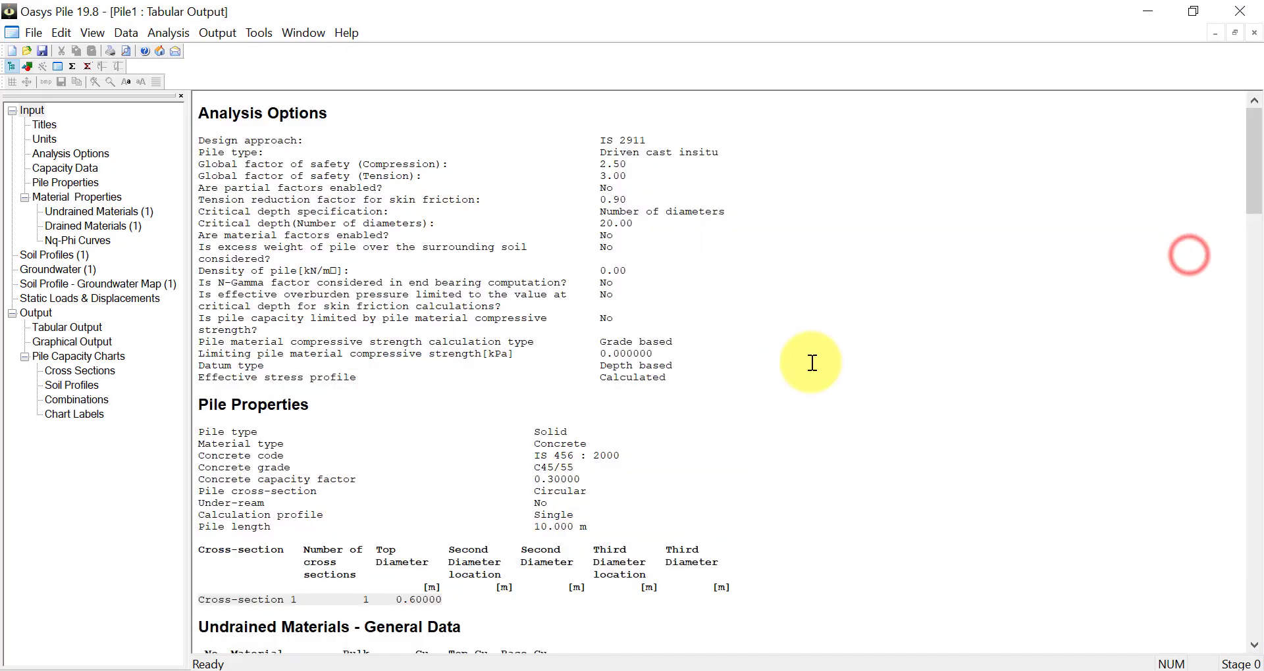
scroll(811, 362, "down", 2)
scroll(837, 366, "down", 8)
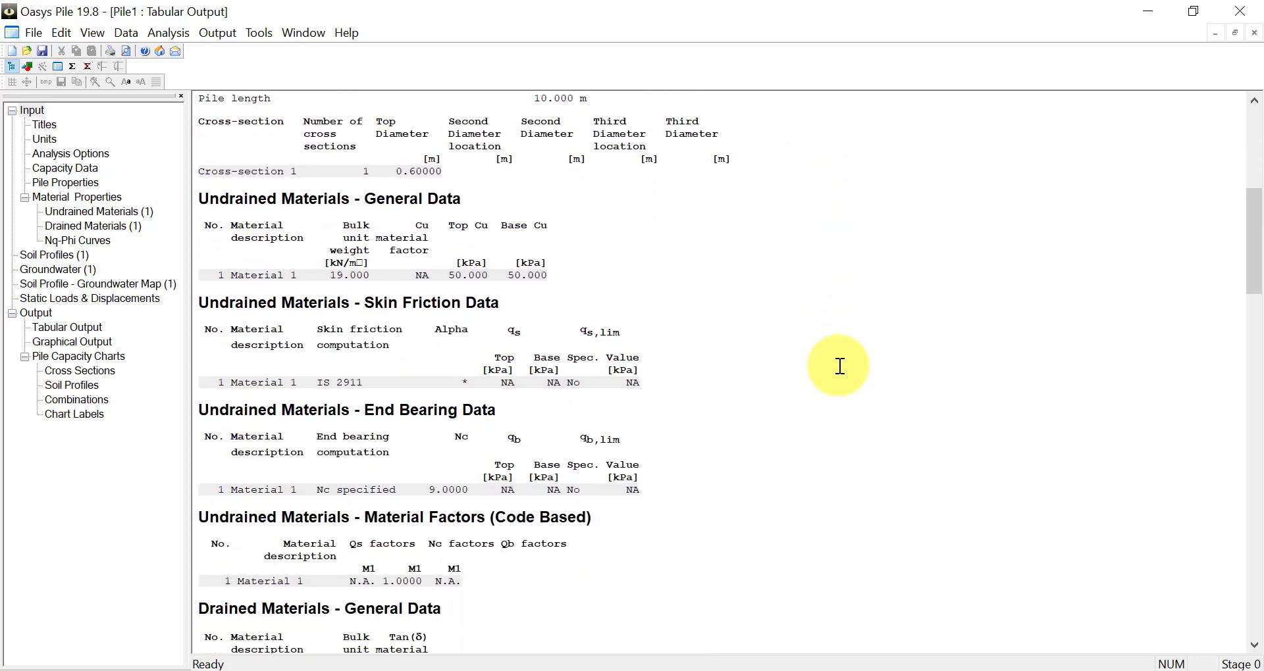
scroll(839, 366, "down", 3)
scroll(839, 366, "down", 1)
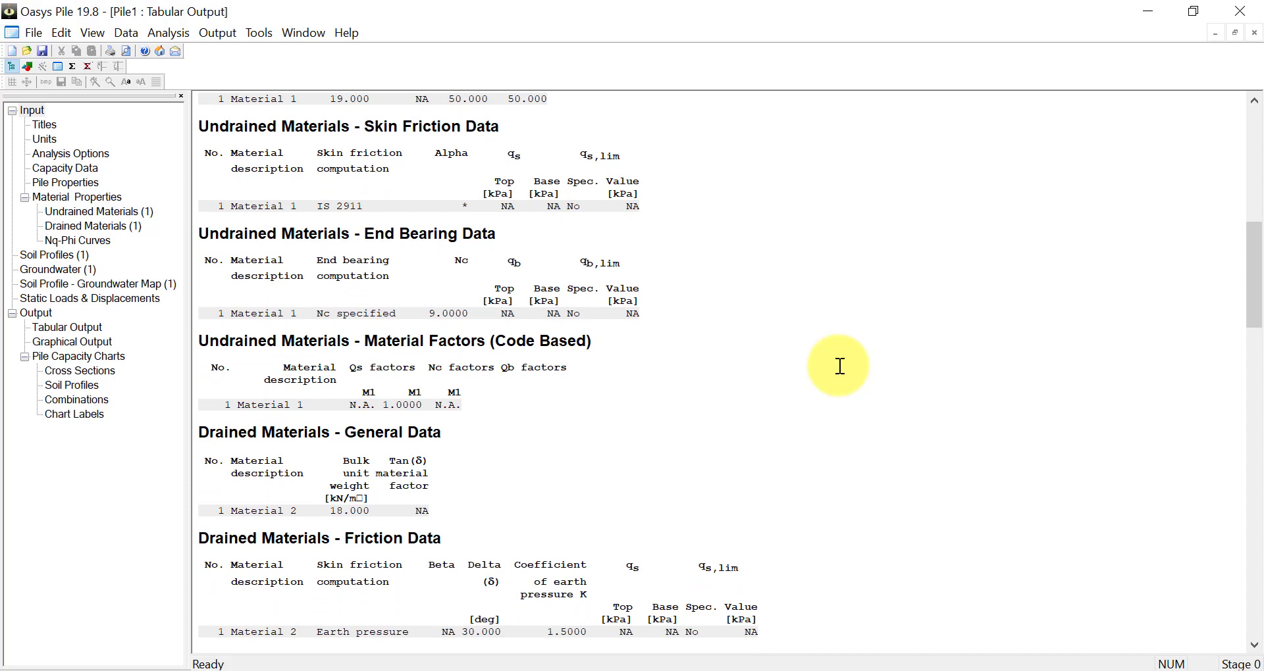
scroll(839, 366, "down", 20)
scroll(840, 366, "down", 6)
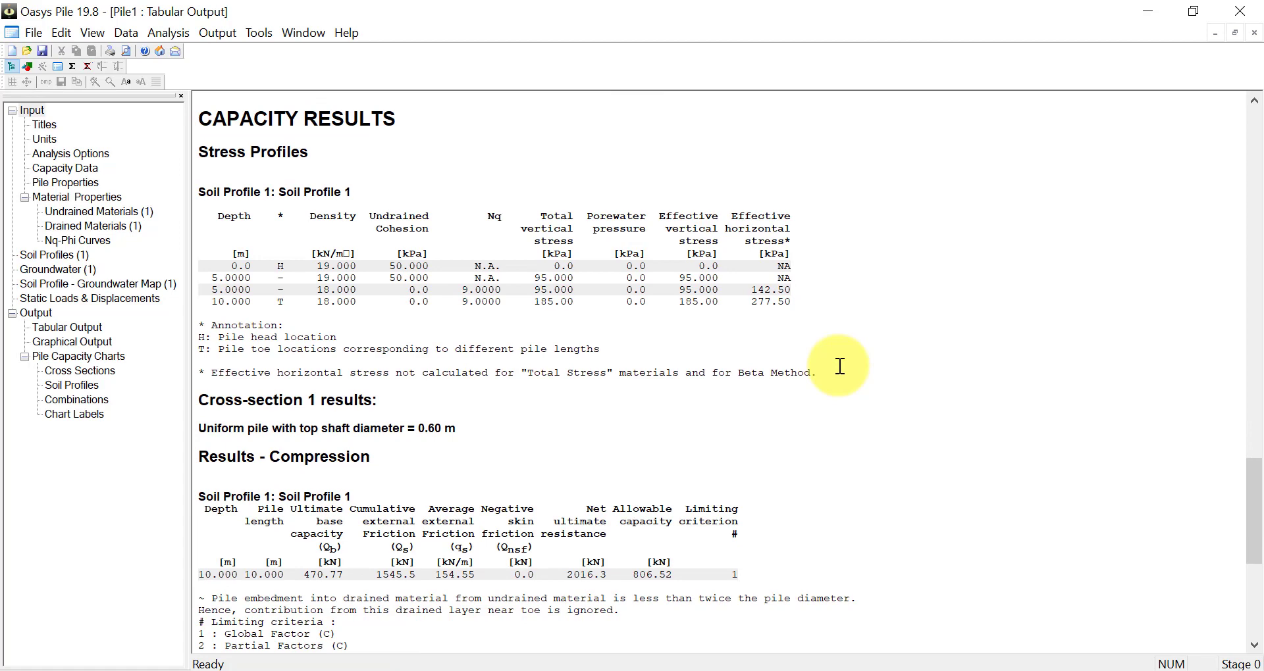
scroll(839, 366, "down", 3)
scroll(840, 366, "down", 9)
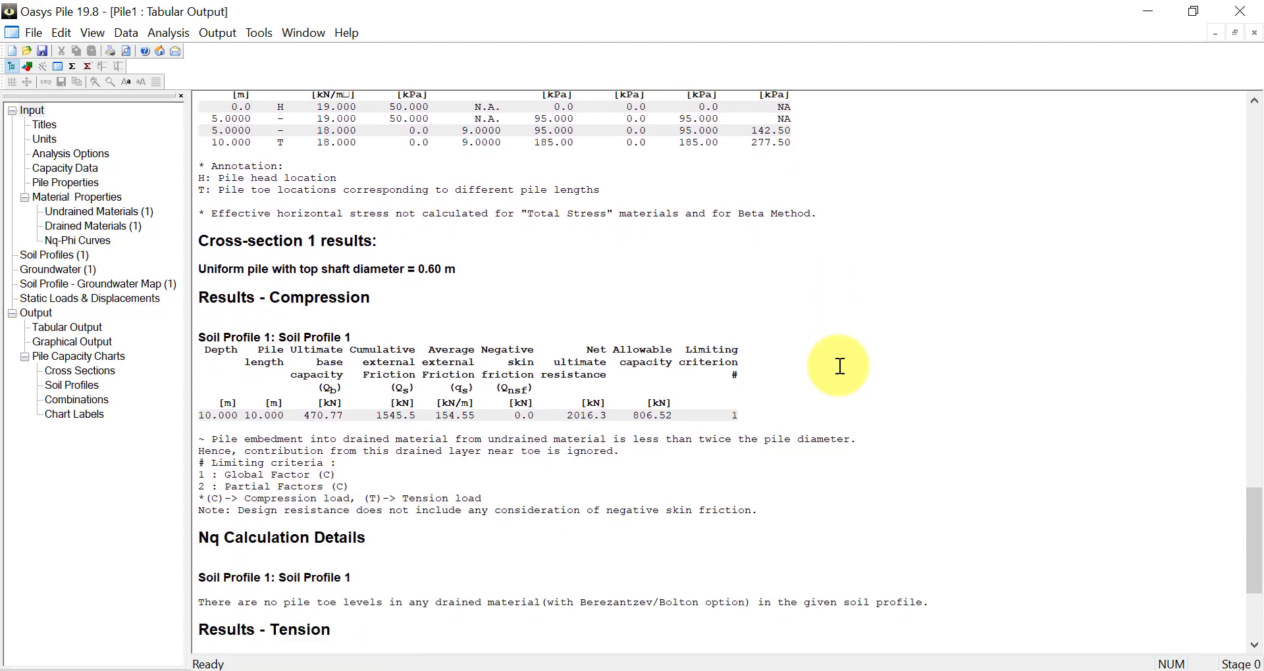